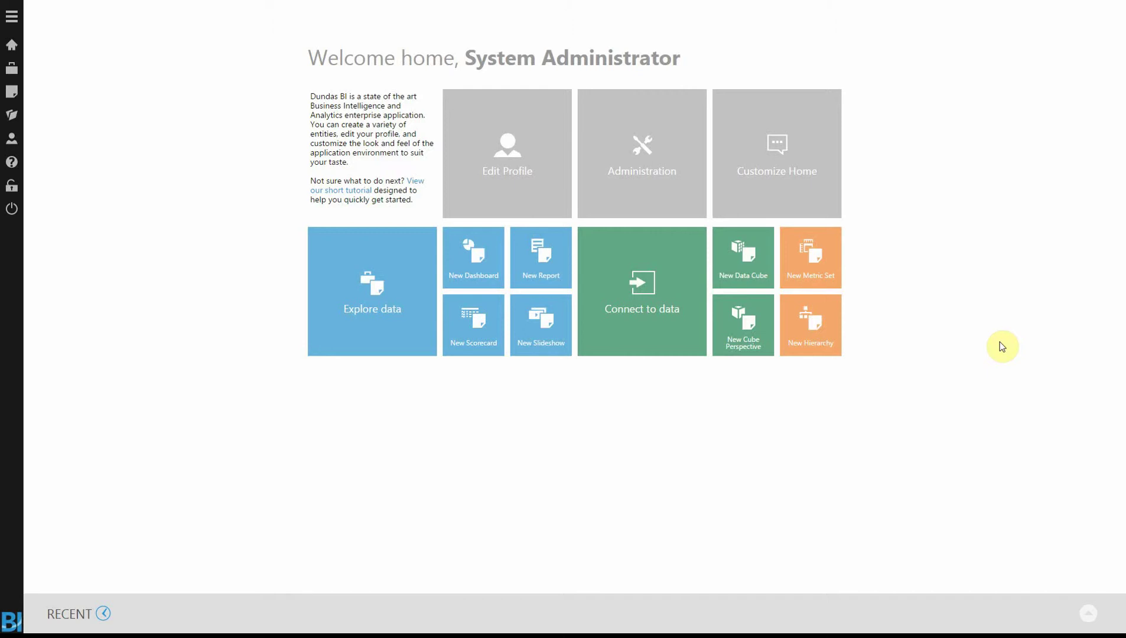
# Step: Create blank Scorecard3 from the New Scorecard tile on the home page
pyautogui.click(482, 326)
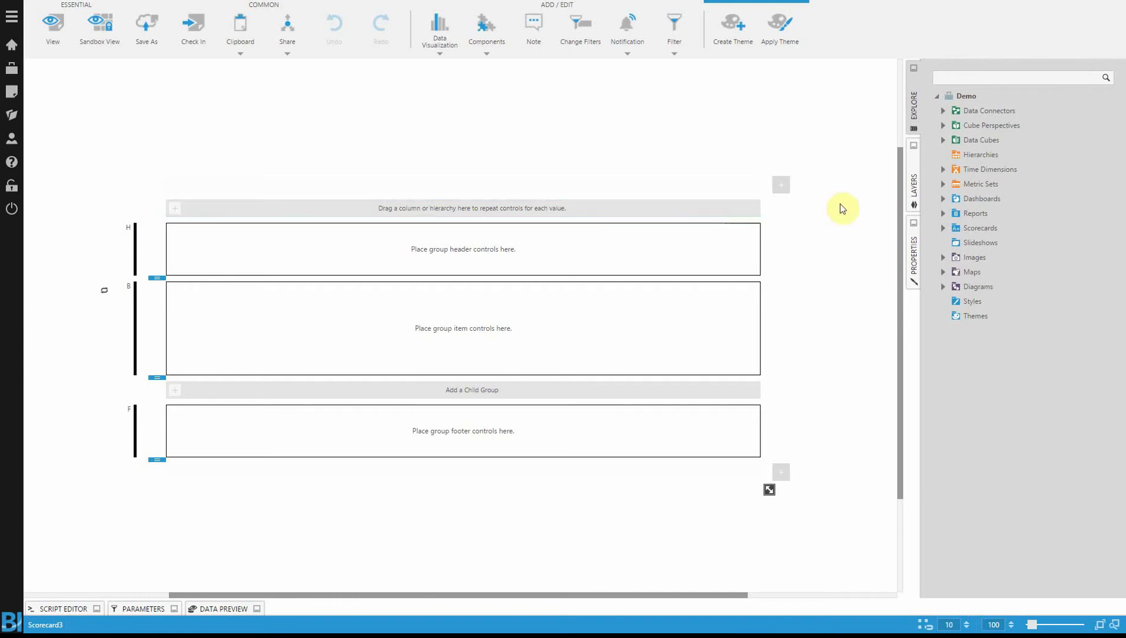
# Step: Drag LineName from Corgent's [dbo].[OEE Summary] view onto the scorecard's repeat bar
pyautogui.click(942, 110)
pyautogui.click(950, 156)
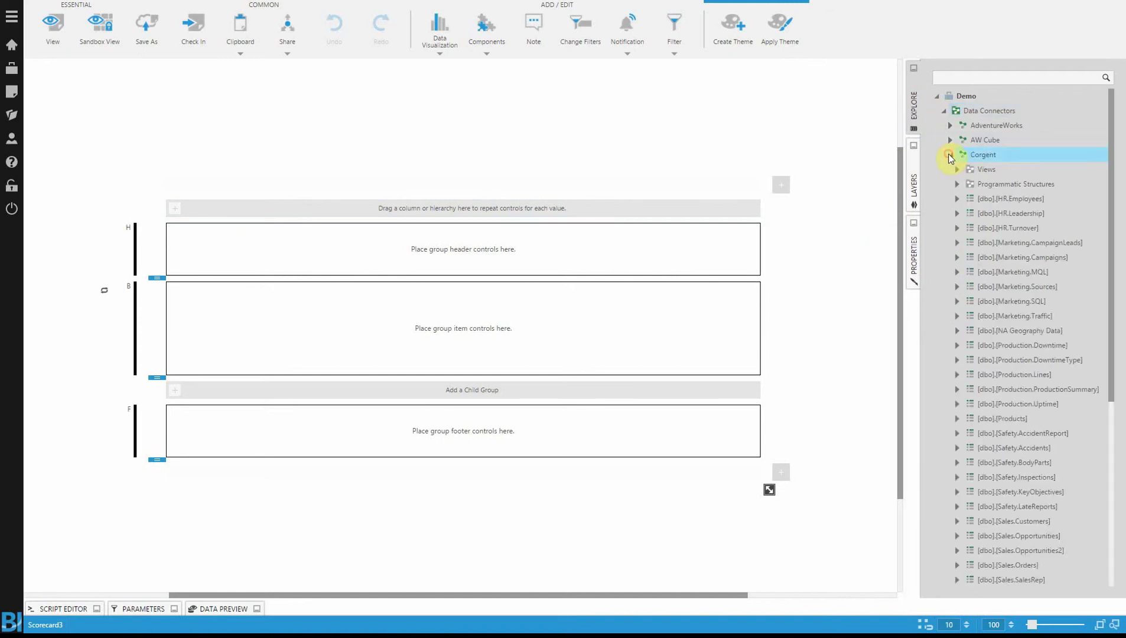
pyautogui.scroll(-2, 955, 156)
pyautogui.click(957, 111)
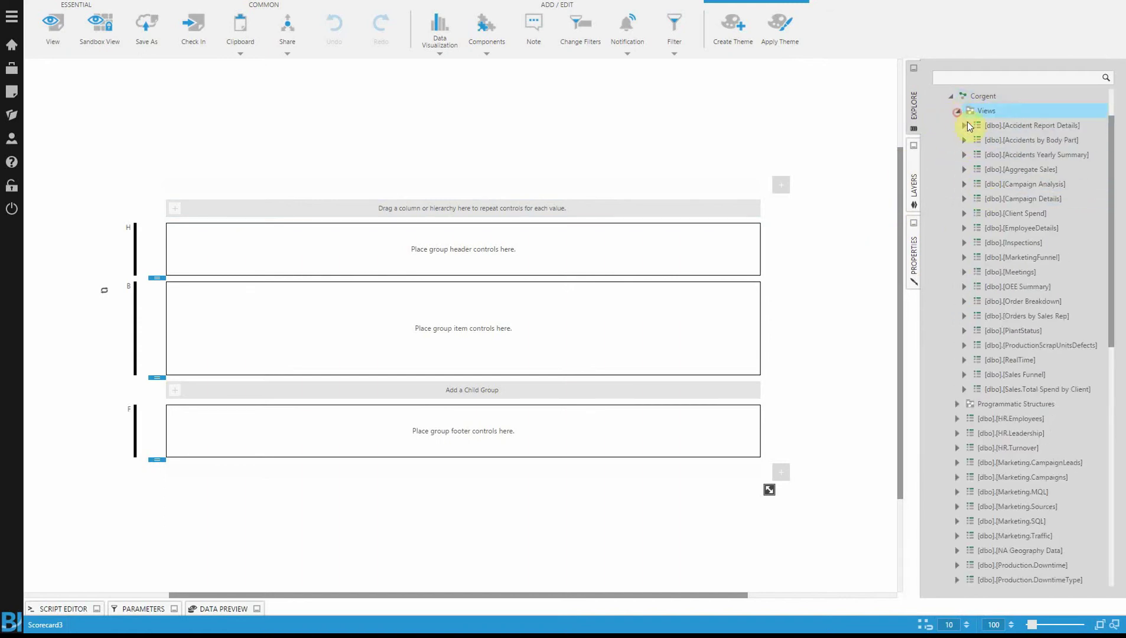
pyautogui.click(964, 286)
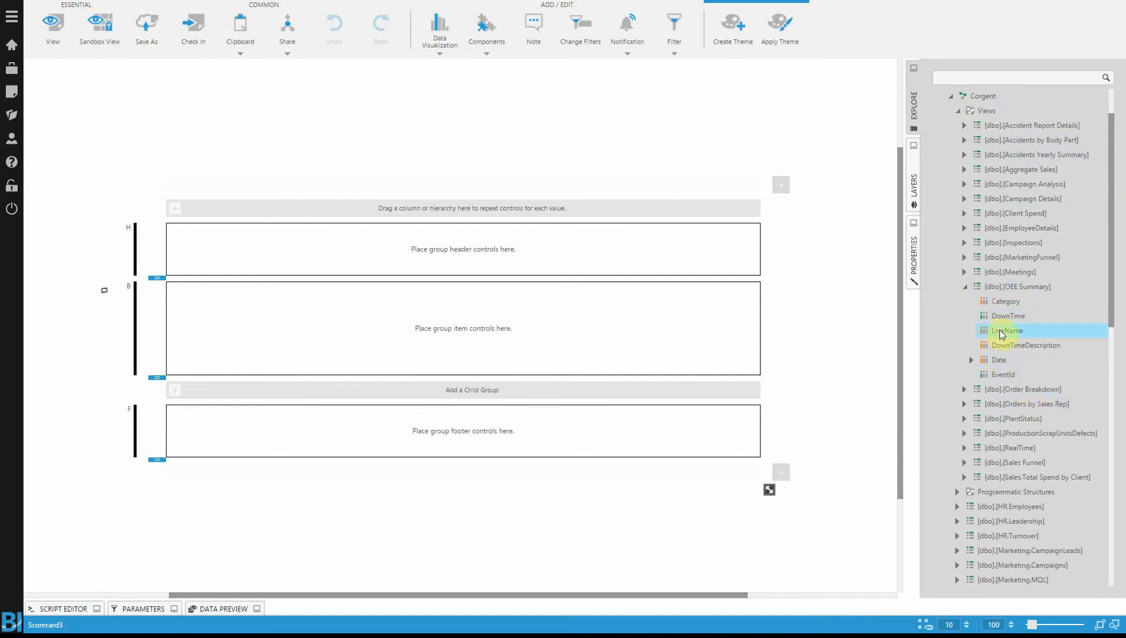
pyautogui.moveTo(999, 331); pyautogui.dragTo(384, 212)
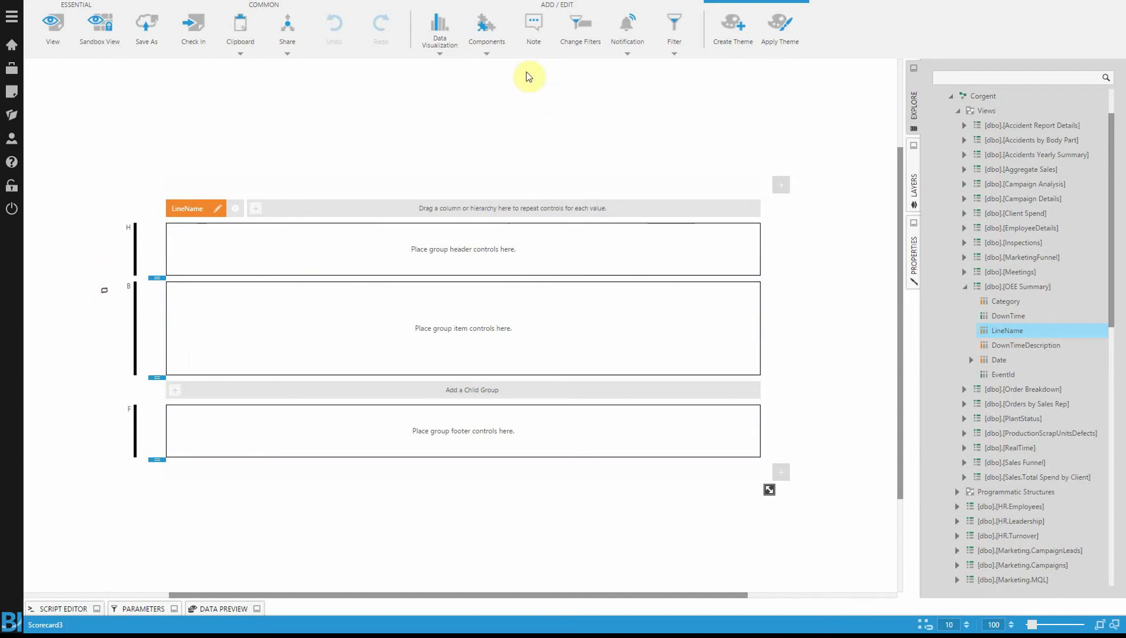
# Step: Add a Label to the group header row and give it a Gray background
pyautogui.click(495, 46)
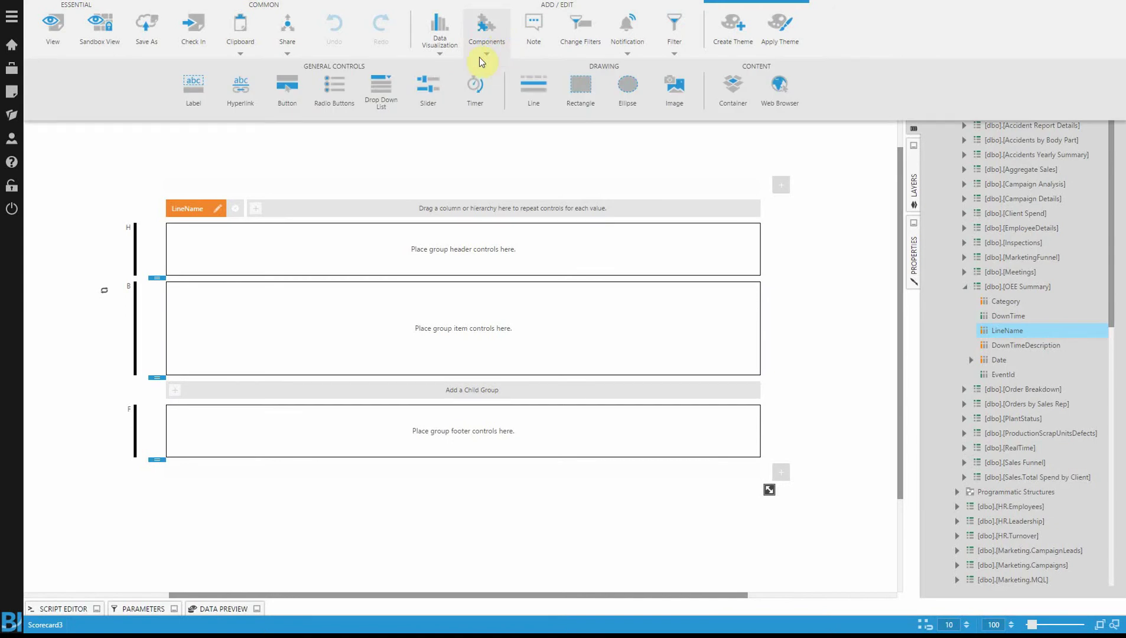
pyautogui.click(194, 92)
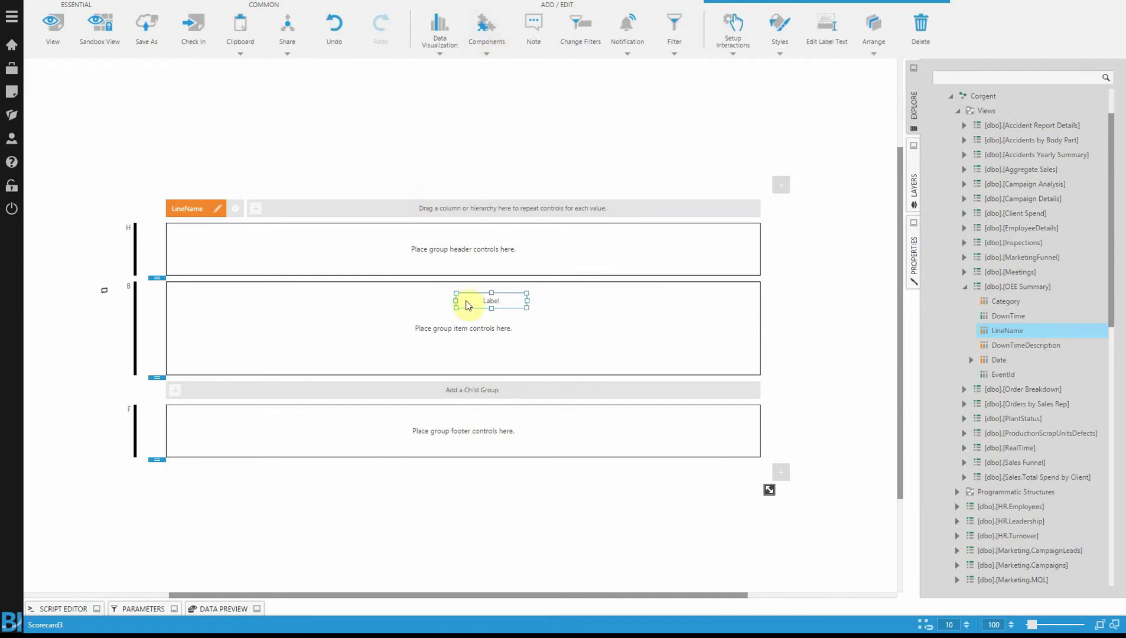
pyautogui.moveTo(465, 302); pyautogui.dragTo(303, 249)
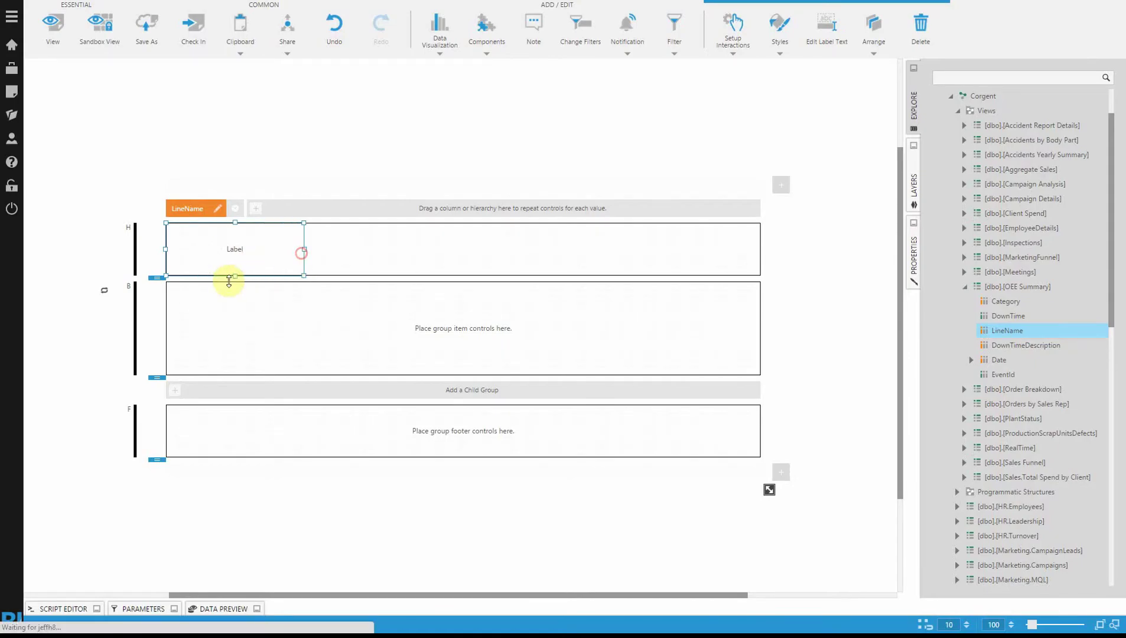
pyautogui.click(913, 271)
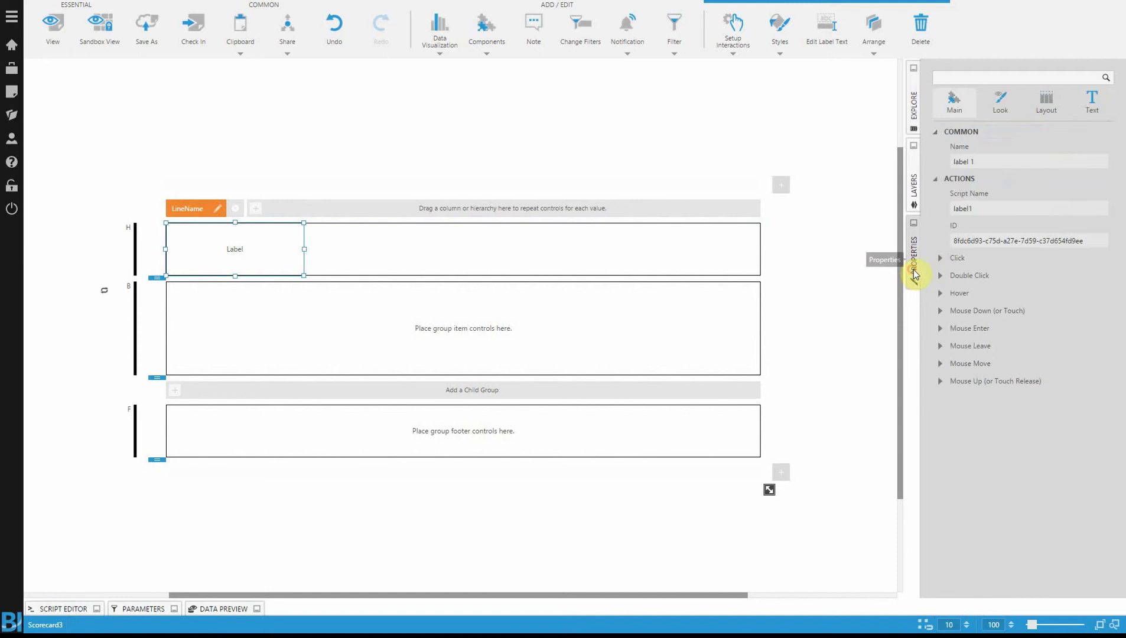
pyautogui.click(1090, 100)
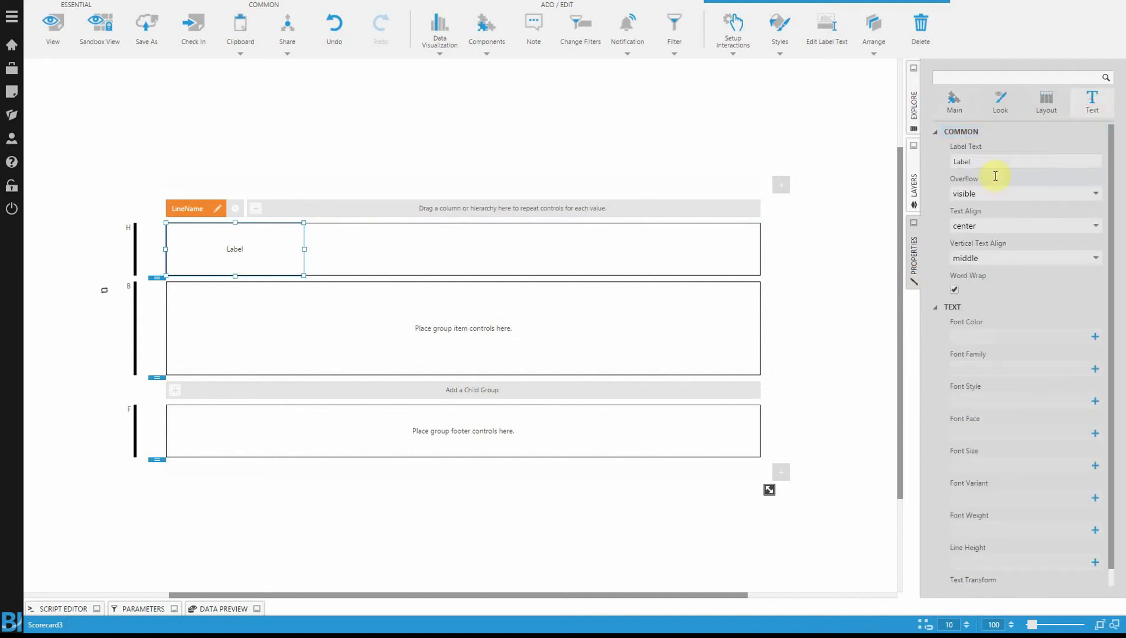
pyautogui.click(991, 337)
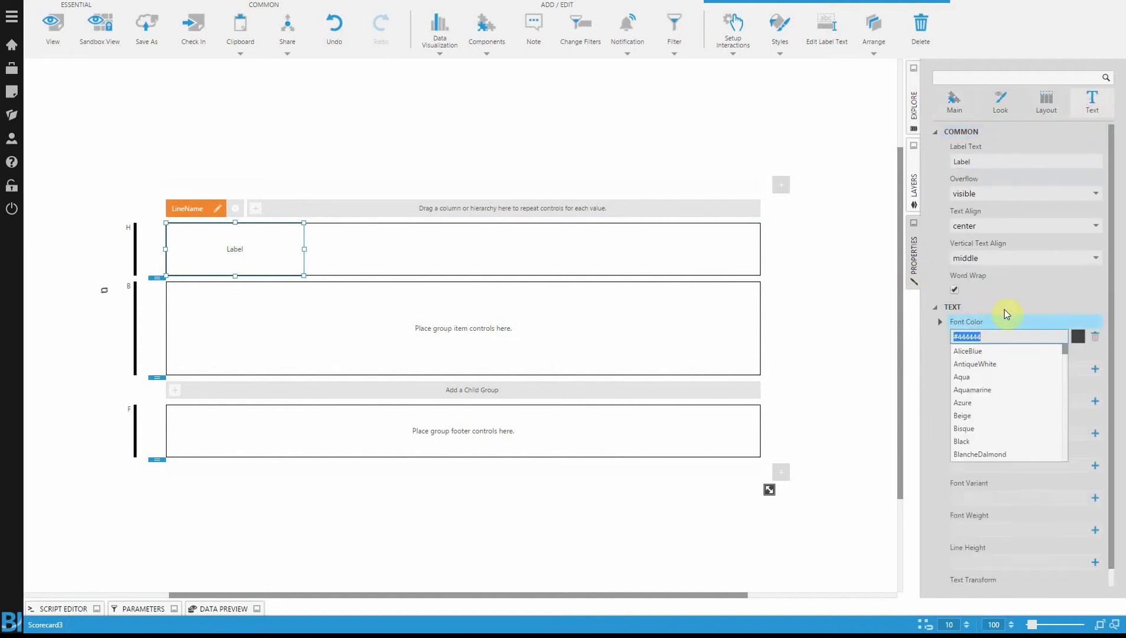
pyautogui.click(1004, 309)
pyautogui.click(1028, 117)
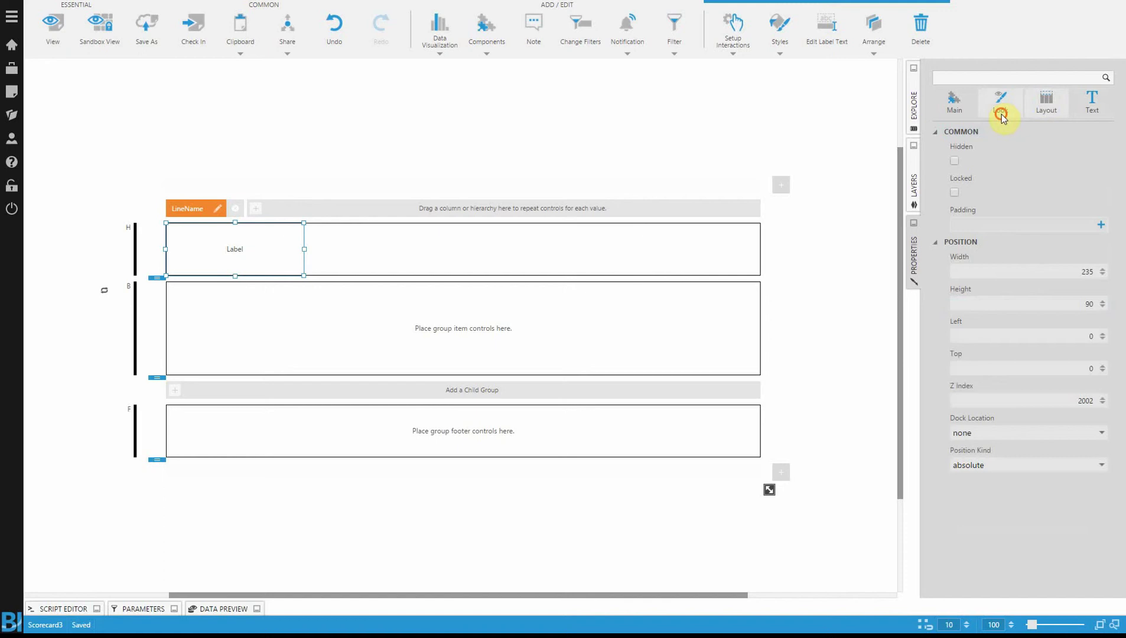
pyautogui.click(1000, 112)
pyautogui.click(991, 162)
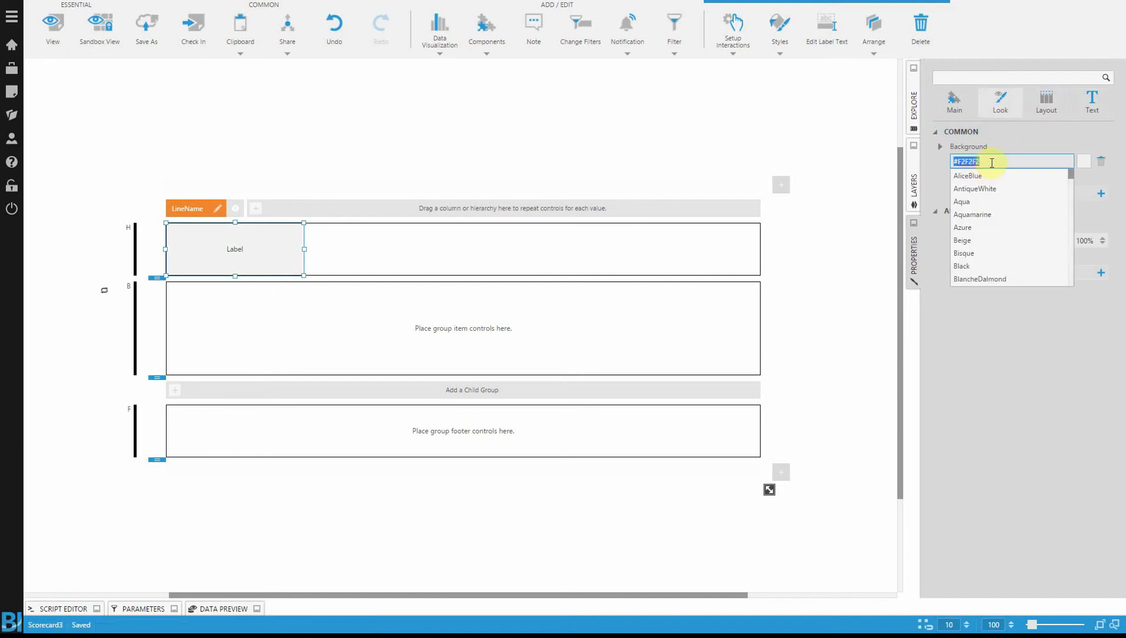
pyautogui.write('Gray')
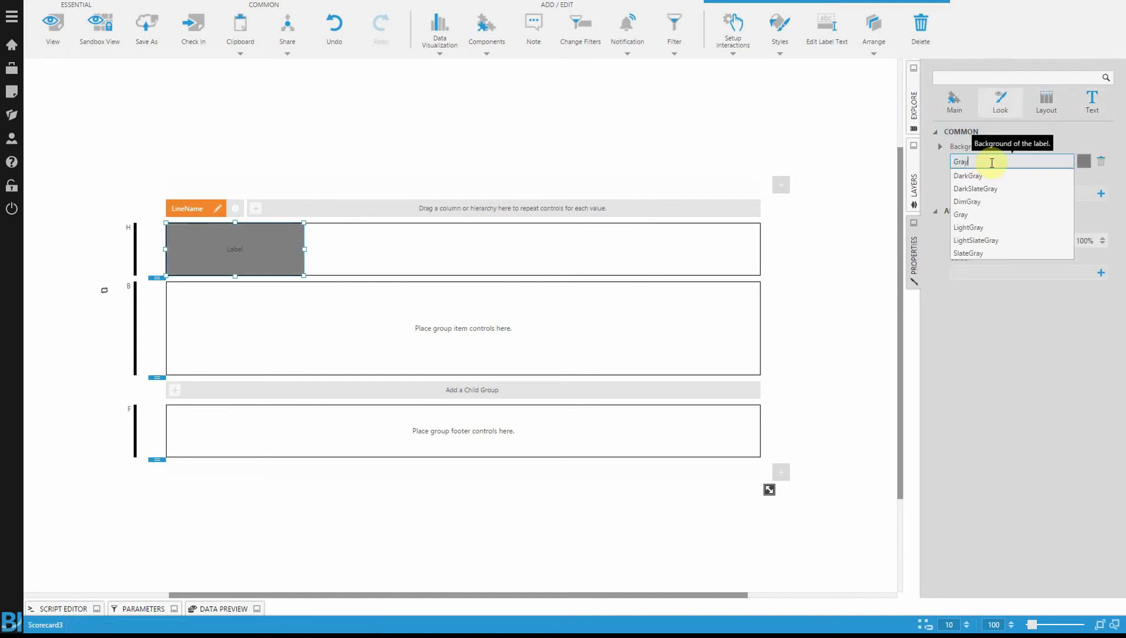
# Step: Set the header label's font colour to White
pyautogui.click(1090, 108)
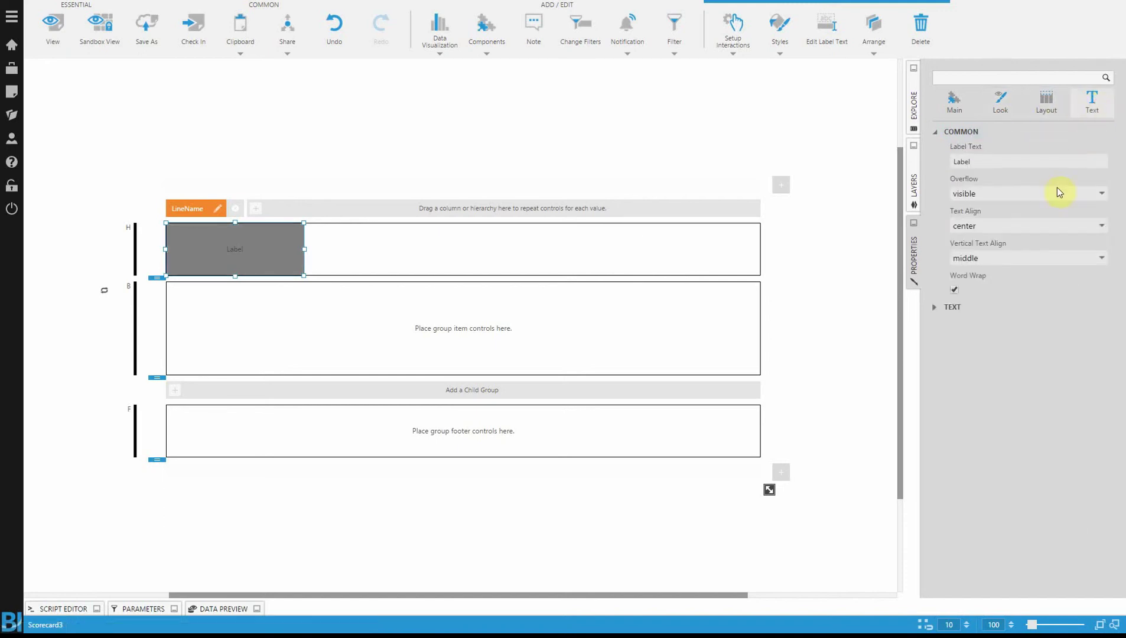
pyautogui.click(954, 307)
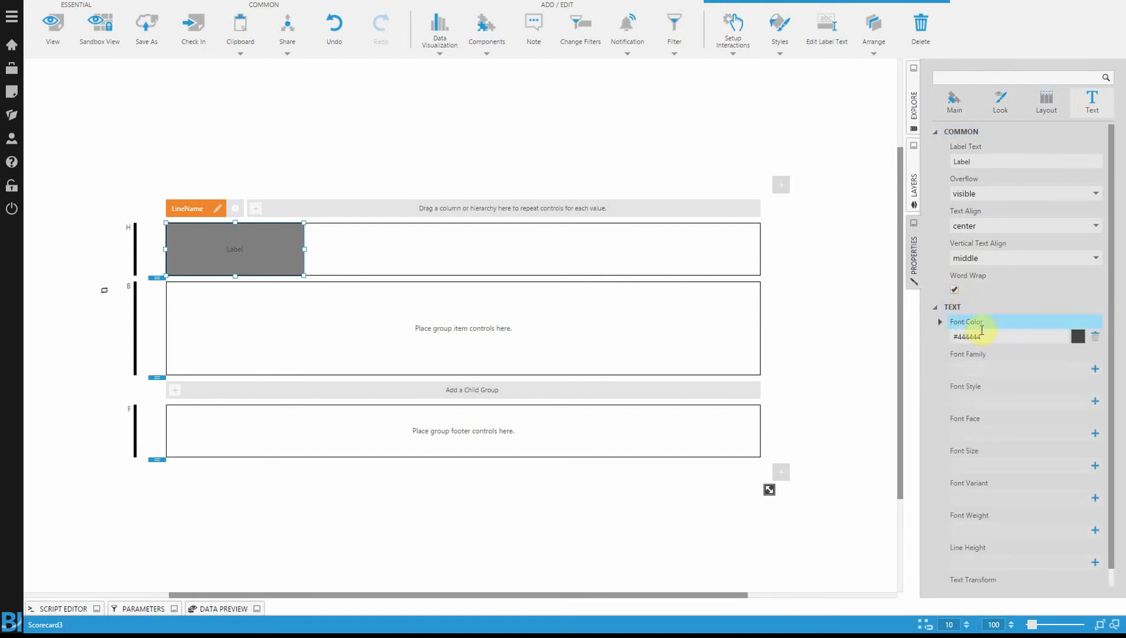
pyautogui.click(980, 334)
pyautogui.write('White')
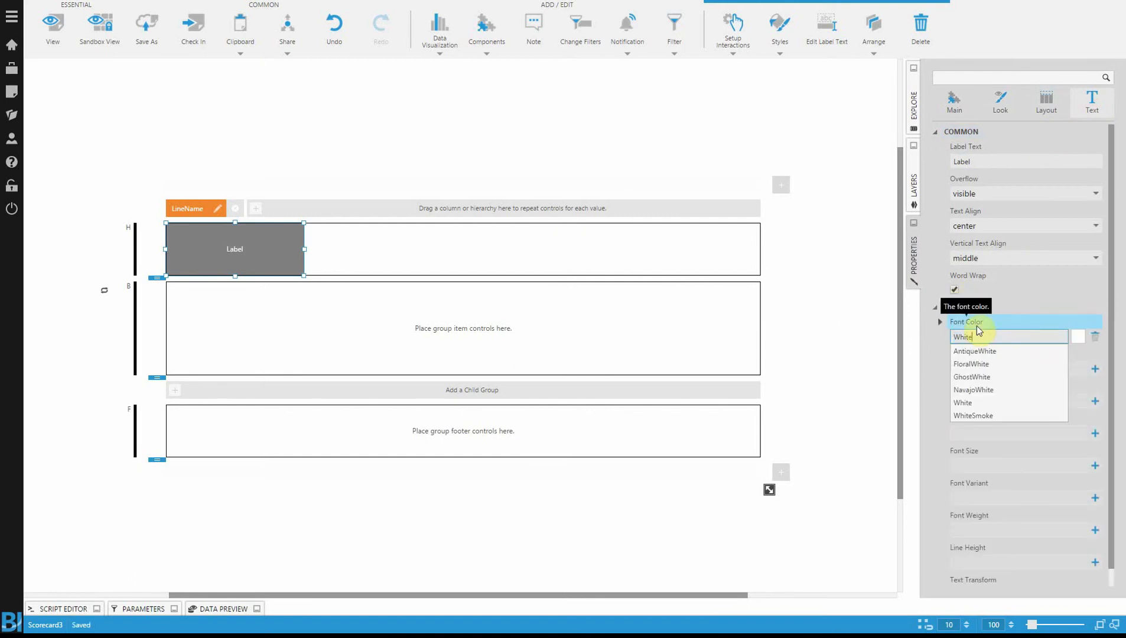
pyautogui.click(845, 308)
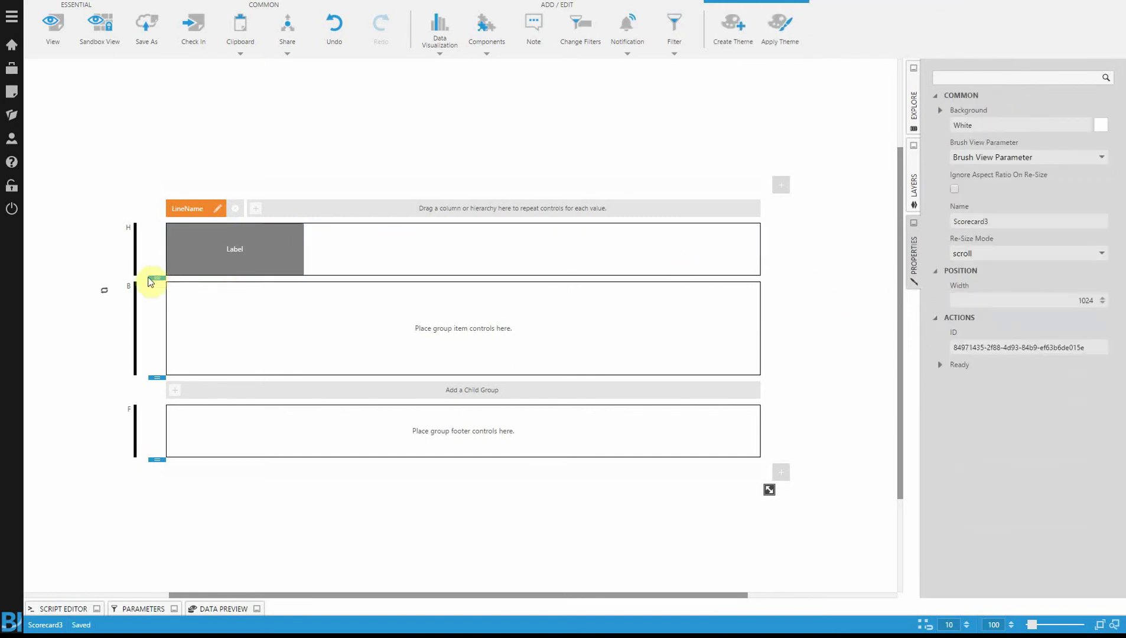
# Step: Shorten the header row and set the label text to 'Bay Number'
pyautogui.moveTo(153, 278)
pyautogui.mouseDown()
pyautogui.moveTo(154, 251)
pyautogui.moveTo(154, 264)
pyautogui.mouseUp()
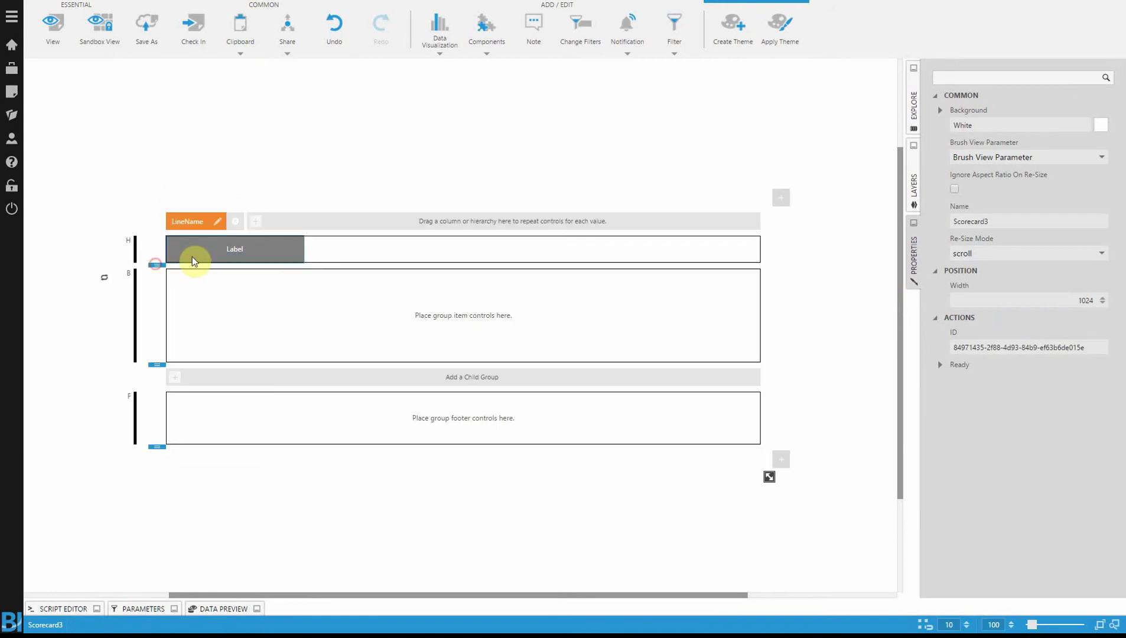
pyautogui.click(230, 248)
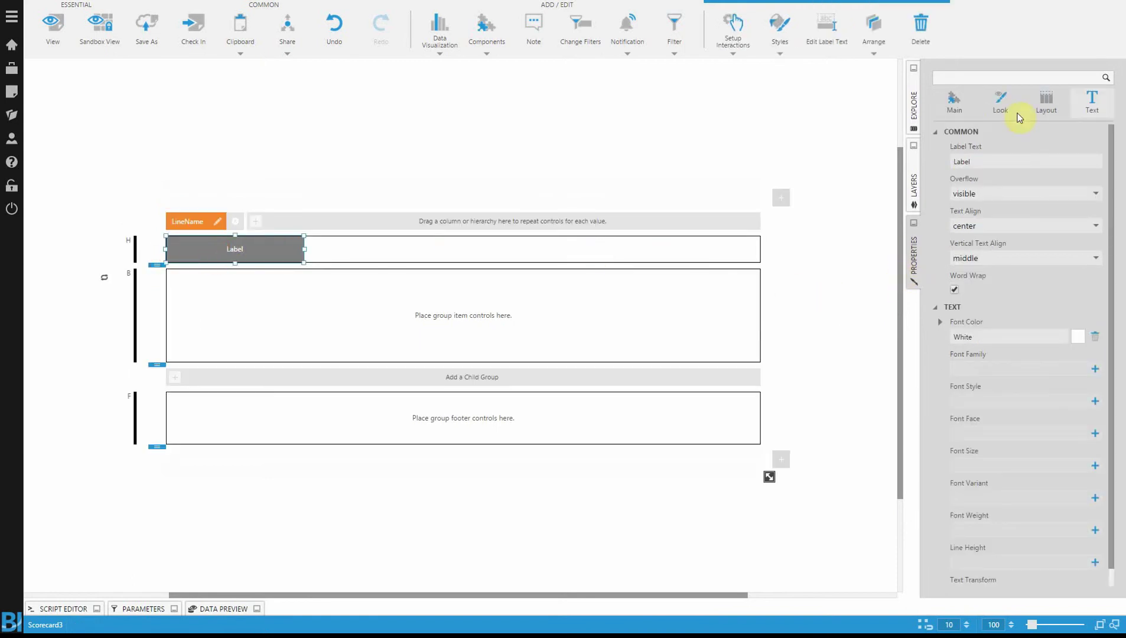
pyautogui.click(1090, 106)
pyautogui.click(999, 160)
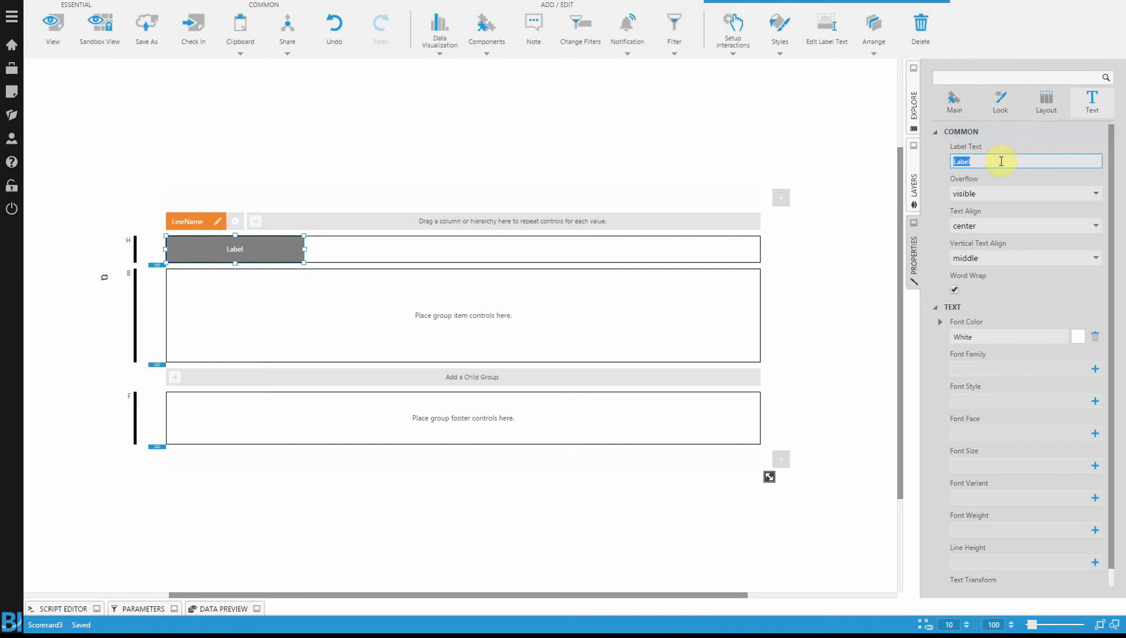
pyautogui.write('Bay Number')
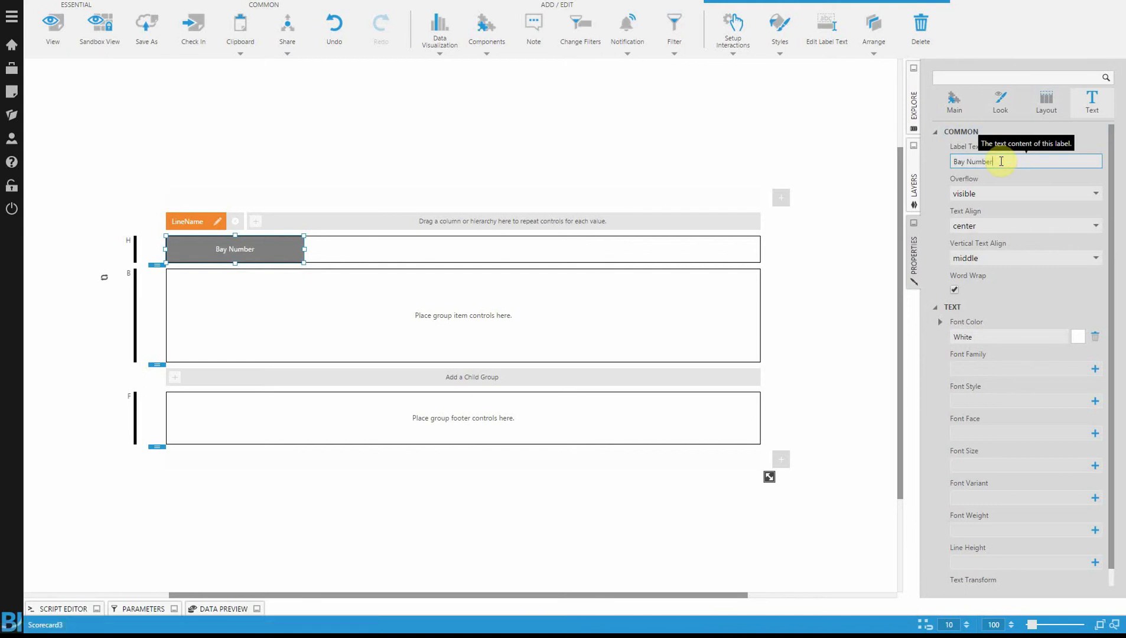
pyautogui.click(688, 158)
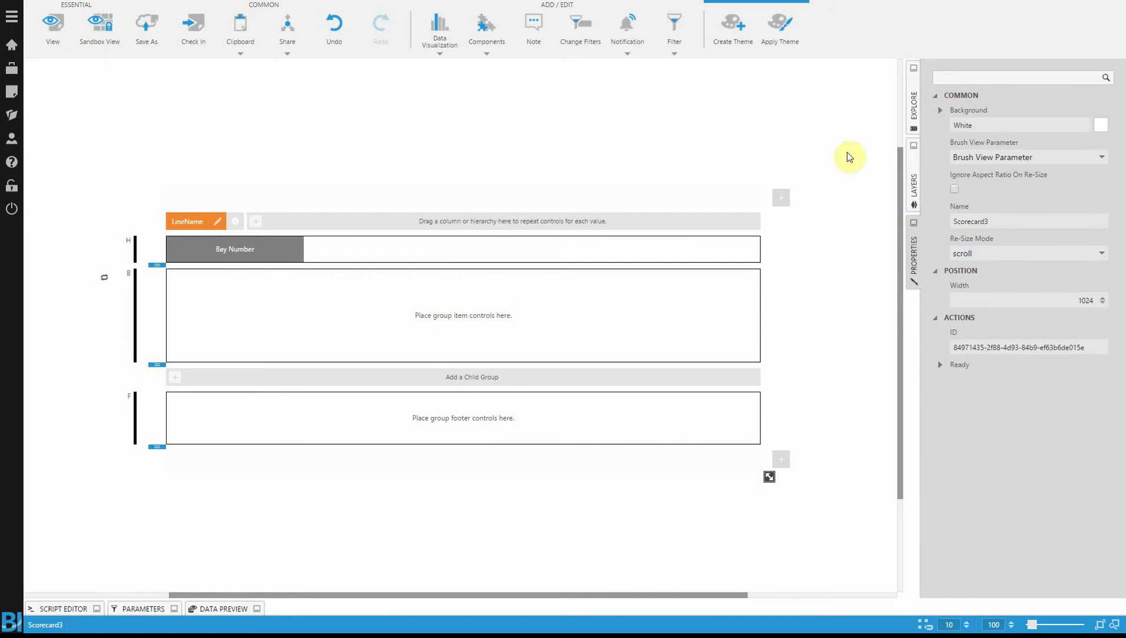
# Step: Add LineName (Bay 01) to the item row, then narrow, shorten and align it under Bay Number
pyautogui.click(911, 118)
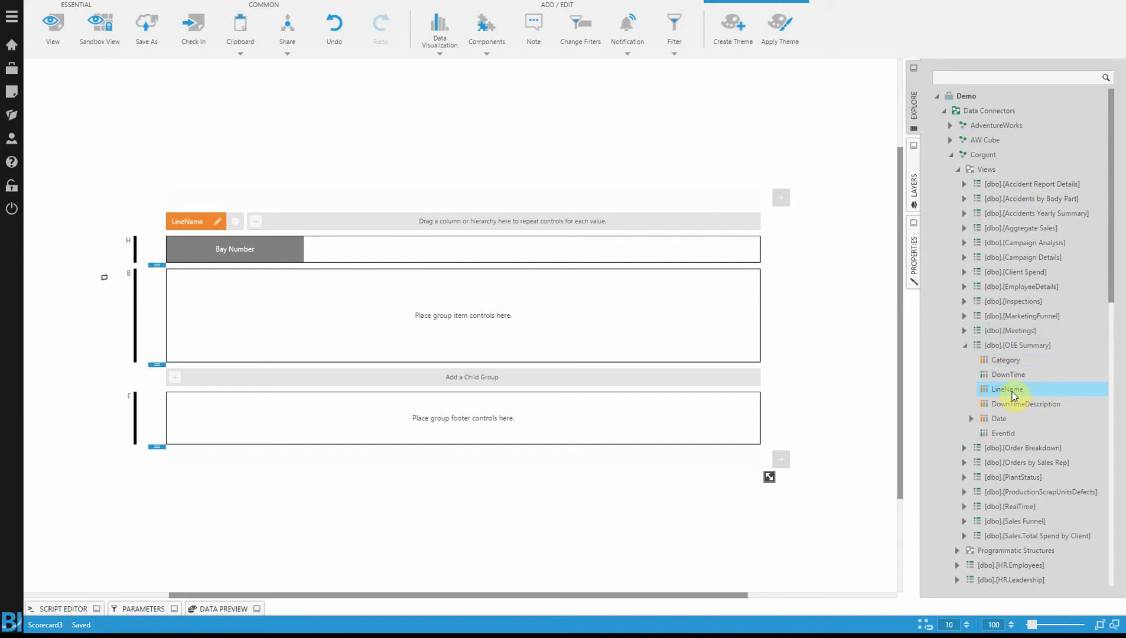
pyautogui.moveTo(1011, 391); pyautogui.dragTo(315, 304)
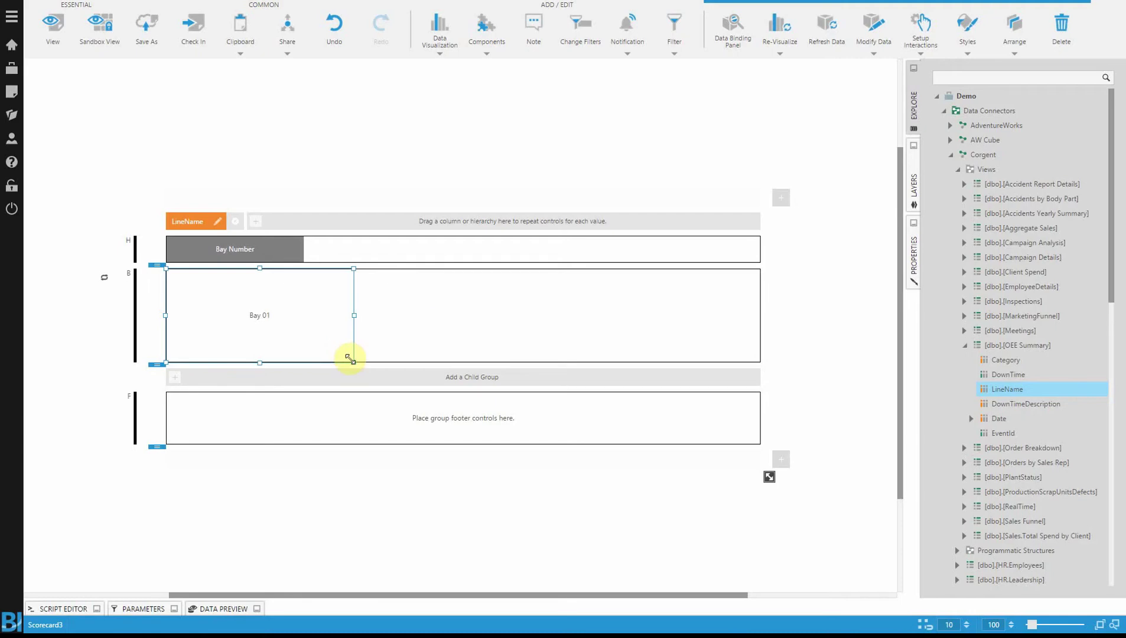
pyautogui.moveTo(347, 358); pyautogui.dragTo(302, 353)
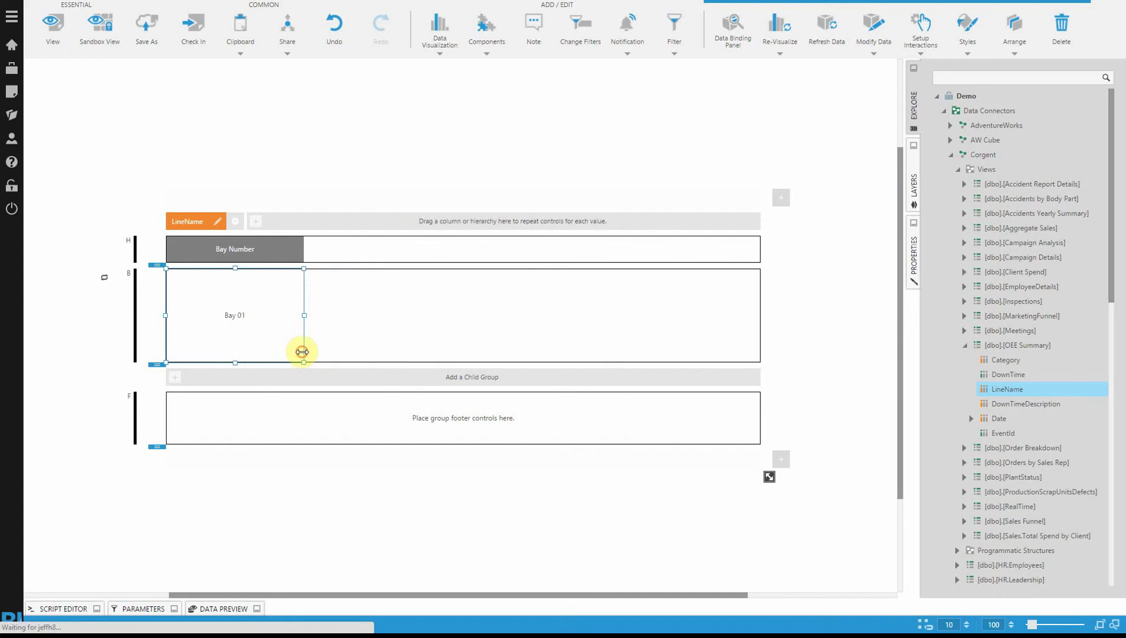
pyautogui.moveTo(166, 363); pyautogui.dragTo(156, 329)
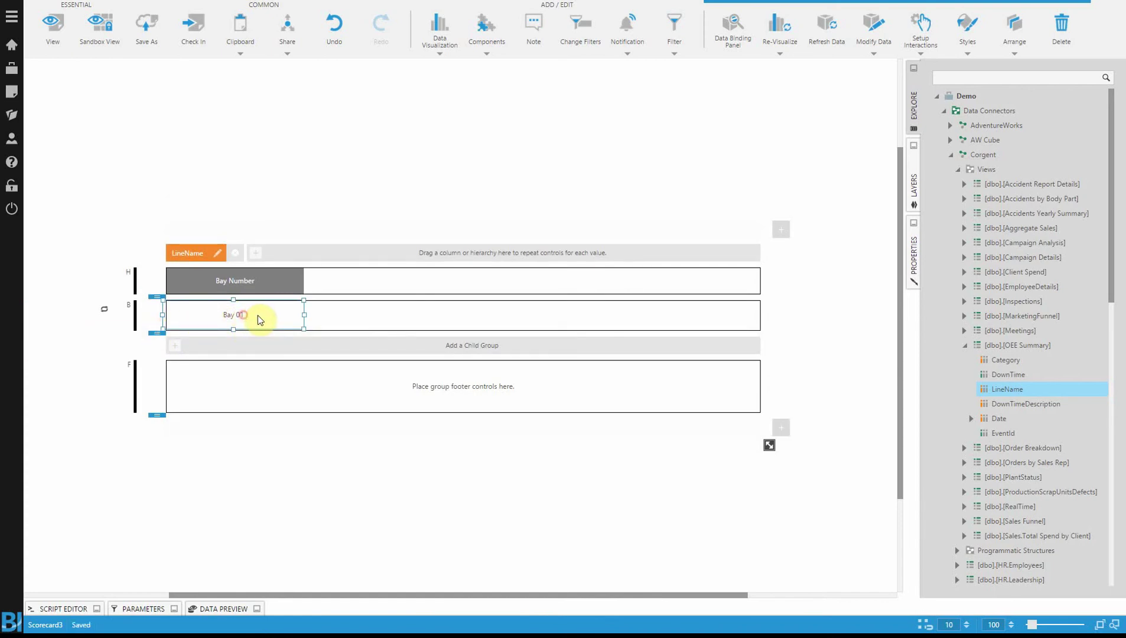
pyautogui.moveTo(259, 319); pyautogui.dragTo(304, 318)
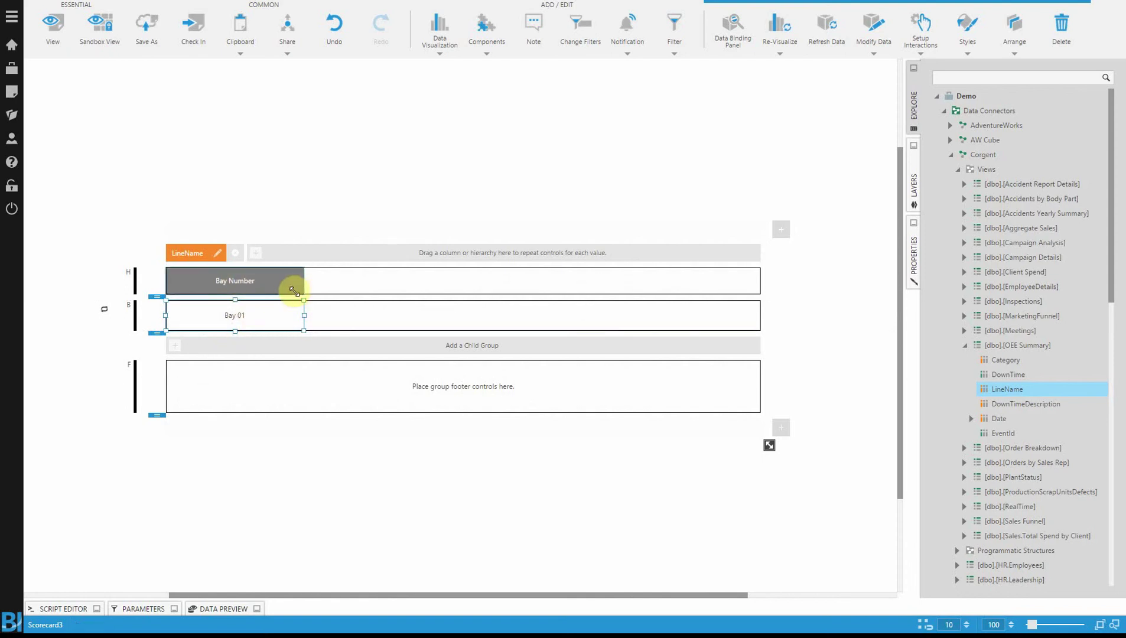
pyautogui.click(47, 30)
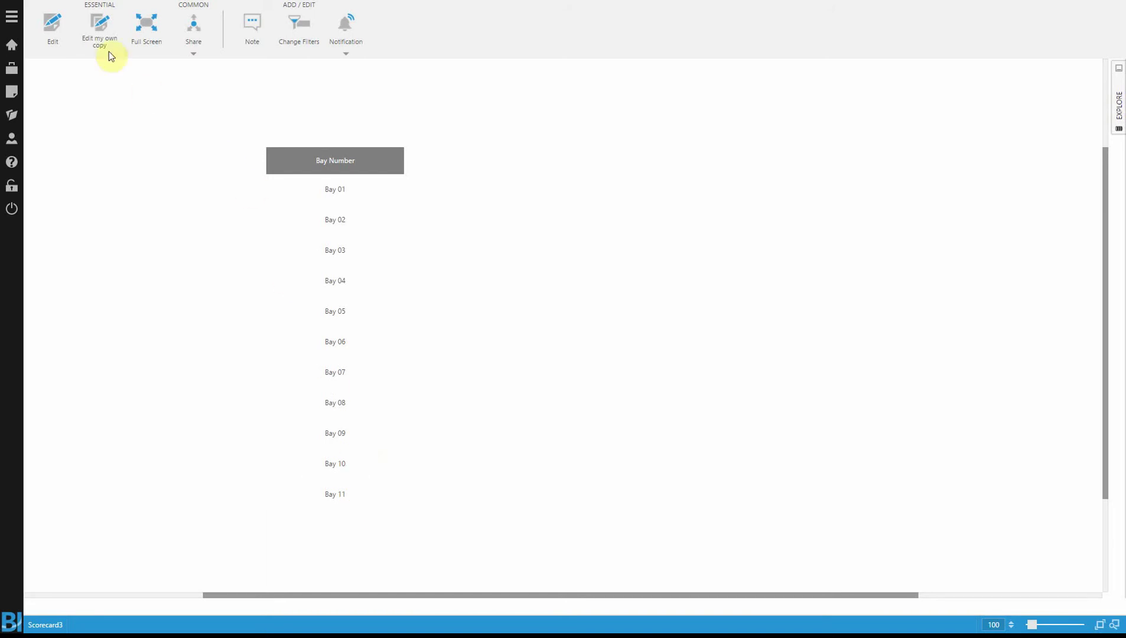
pyautogui.click(53, 41)
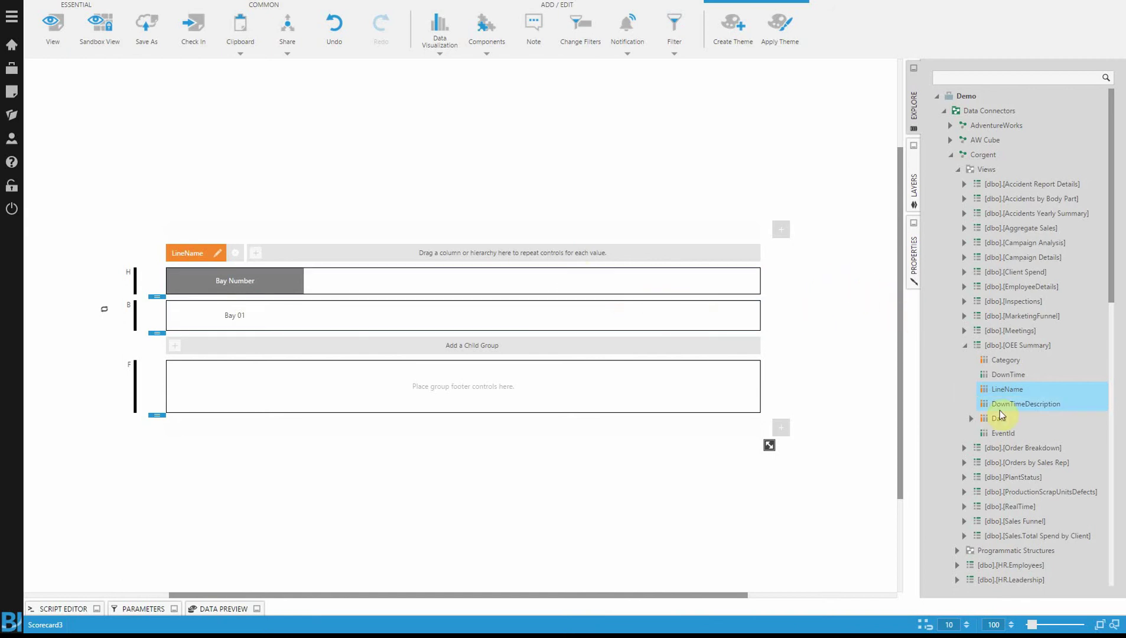
# Step: Add a DownTime visual (MetricSet7) and put the Date hierarchy's Month level on Rows
pyautogui.moveTo(1015, 379); pyautogui.dragTo(850, 352)
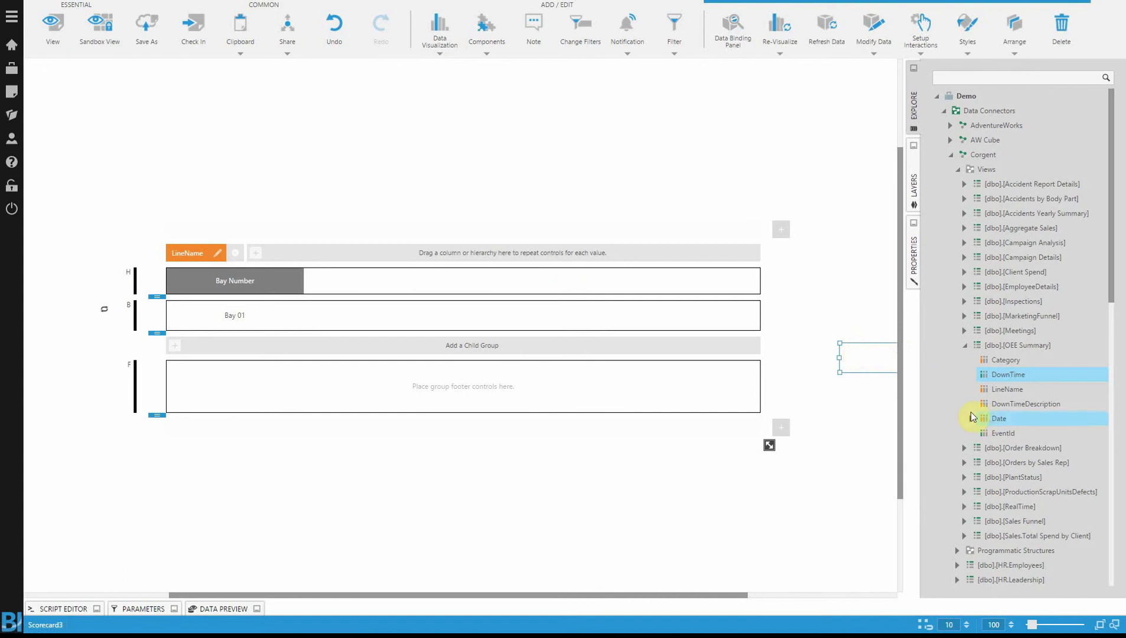
pyautogui.click(734, 38)
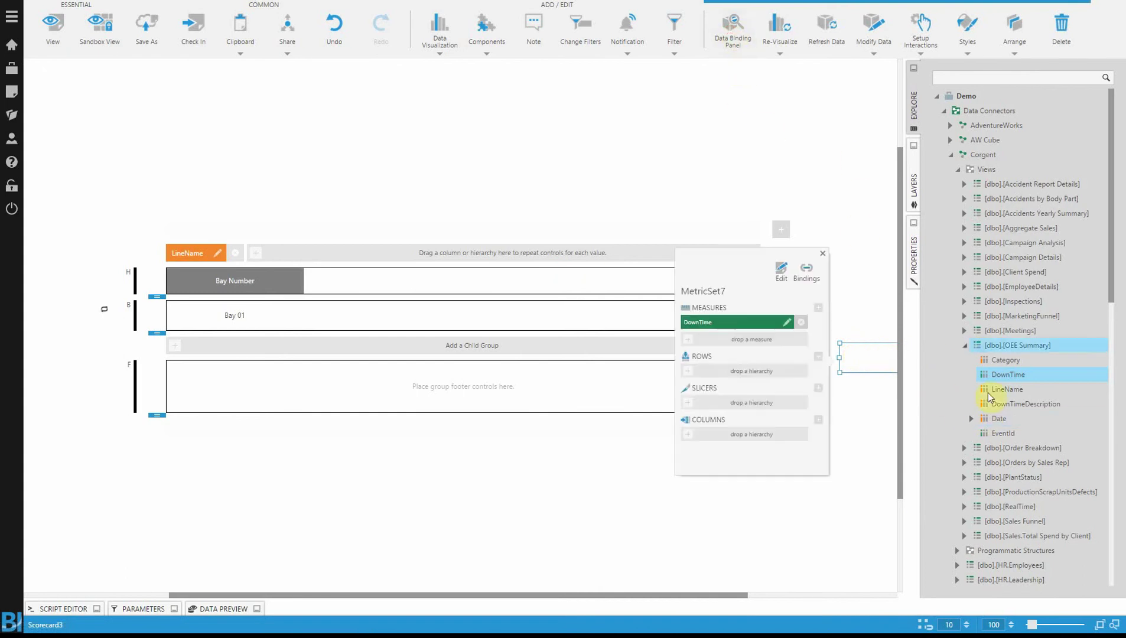
pyautogui.click(971, 418)
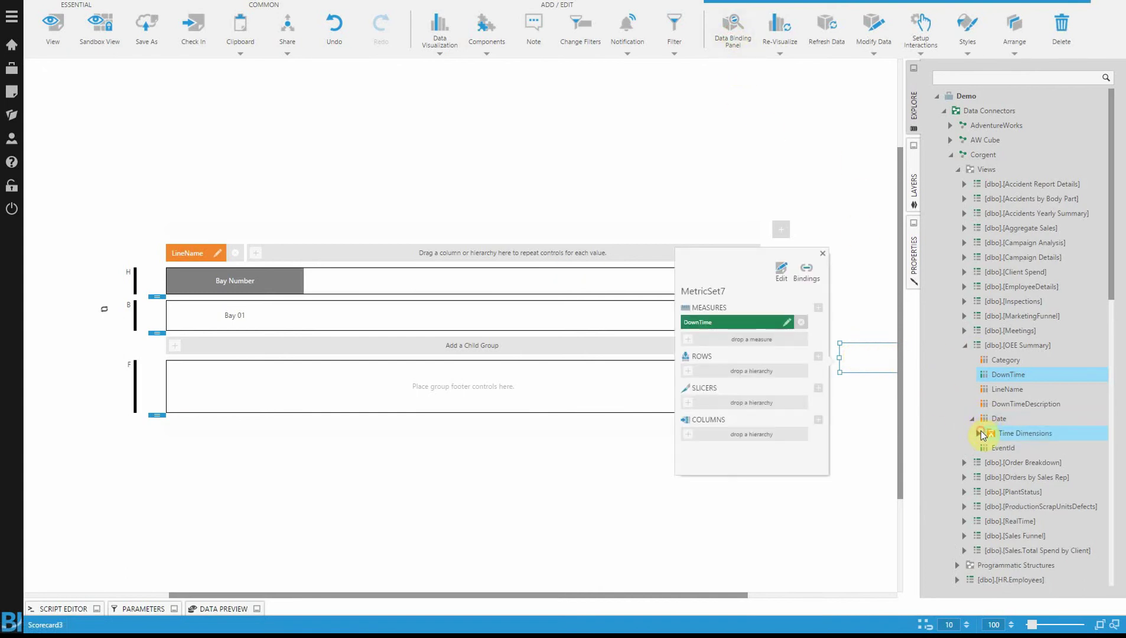
pyautogui.click(978, 433)
pyautogui.click(986, 449)
pyautogui.click(991, 463)
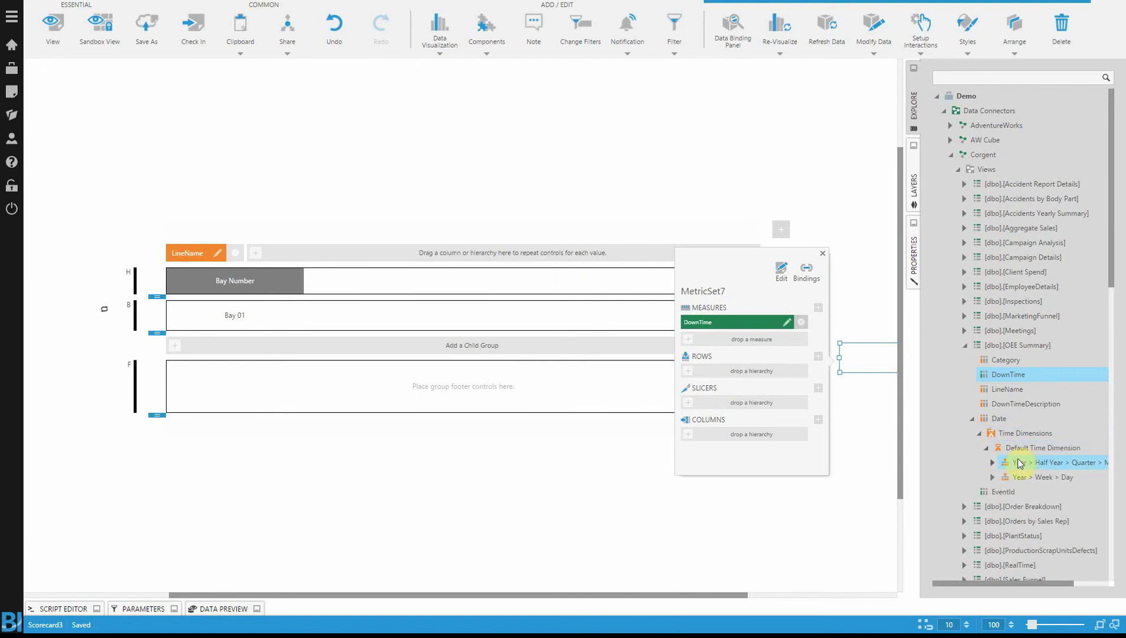
pyautogui.click(992, 463)
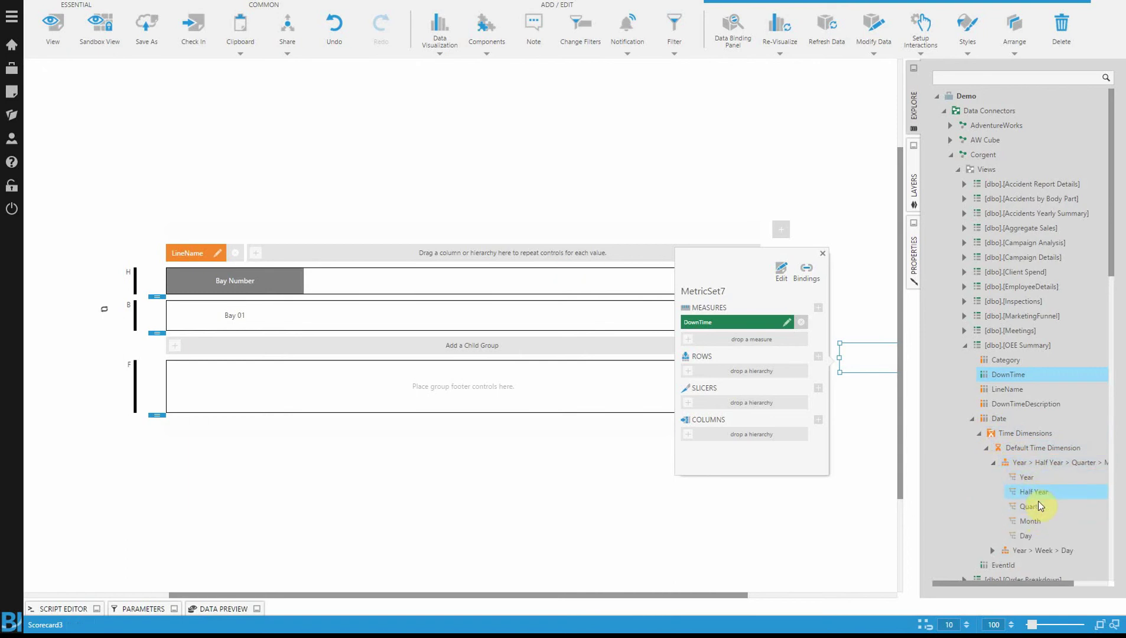
pyautogui.moveTo(1030, 520); pyautogui.dragTo(757, 379)
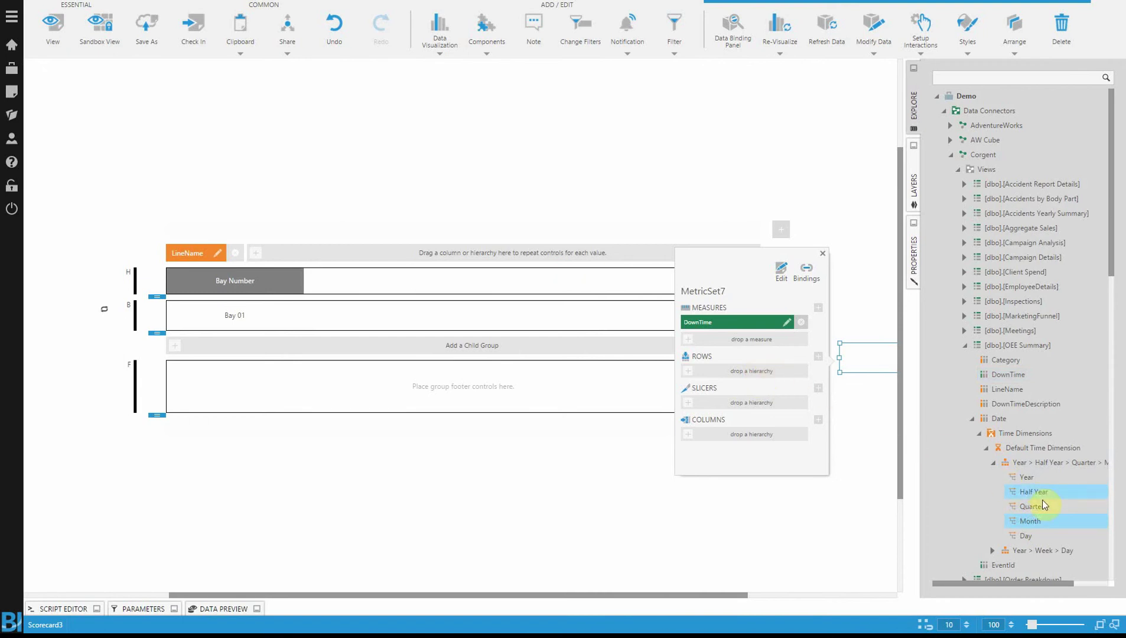
pyautogui.moveTo(746, 371); pyautogui.dragTo(746, 371)
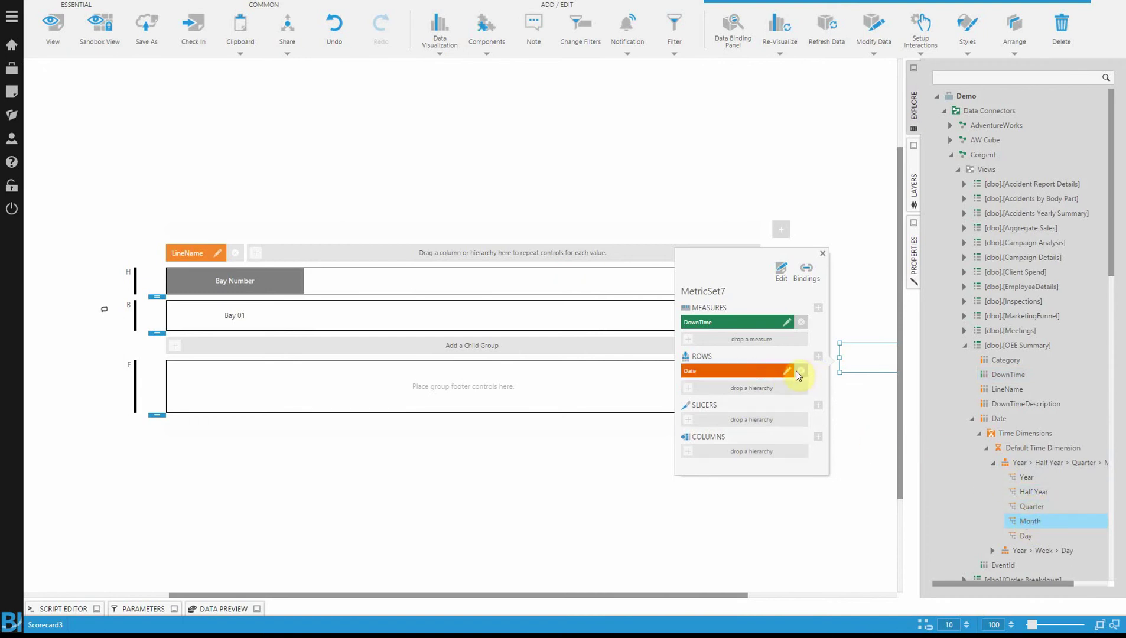
# Step: Move the DownTime visual beside Bay 01 in the body row, resize it, and re-visualize as Area
pyautogui.click(874, 396)
pyautogui.click(868, 362)
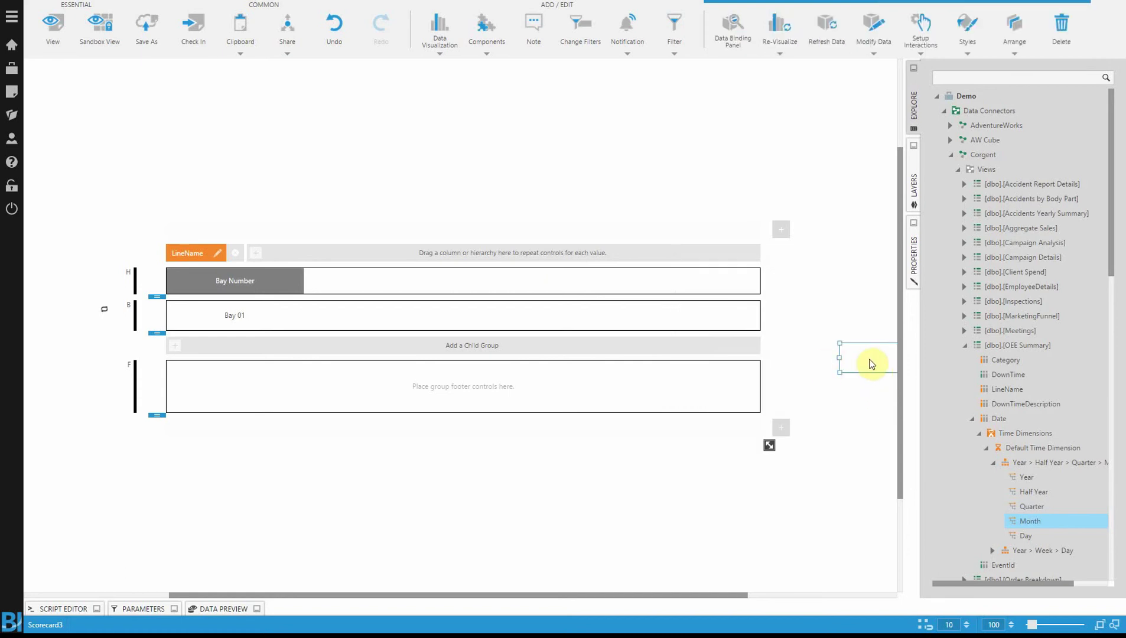
pyautogui.moveTo(869, 362); pyautogui.dragTo(438, 319)
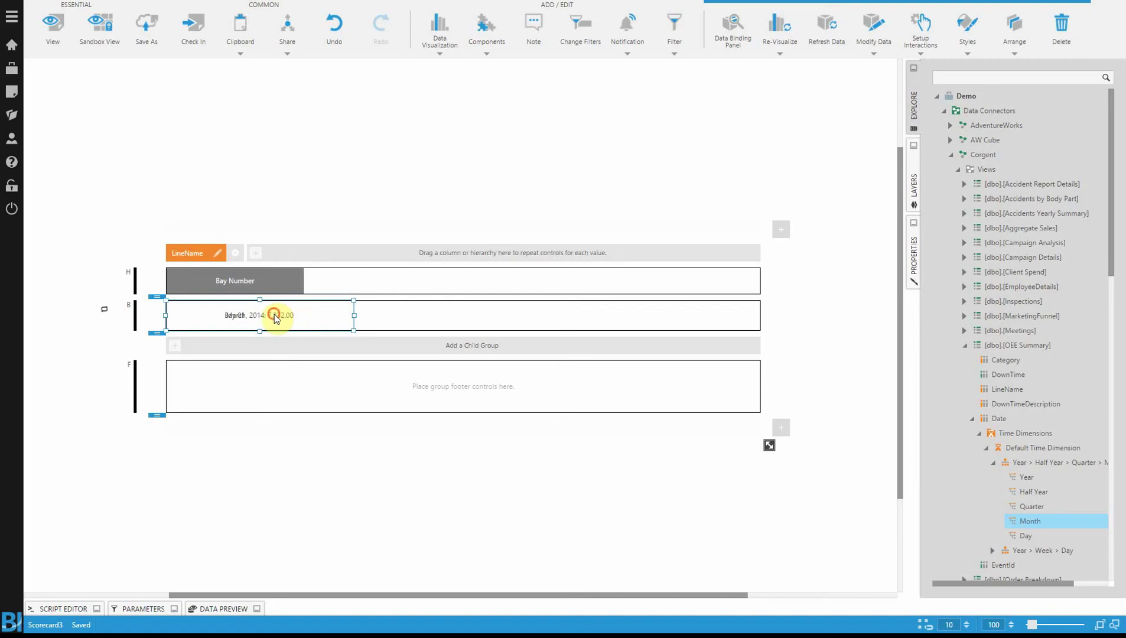
pyautogui.moveTo(277, 314); pyautogui.dragTo(387, 327)
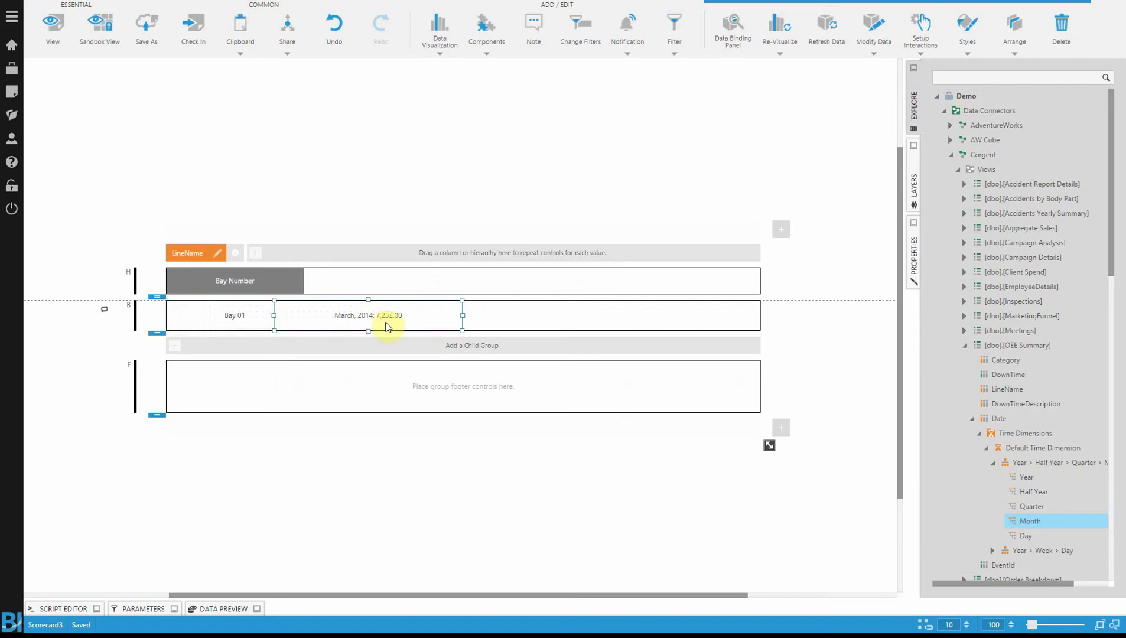
pyautogui.click(489, 316)
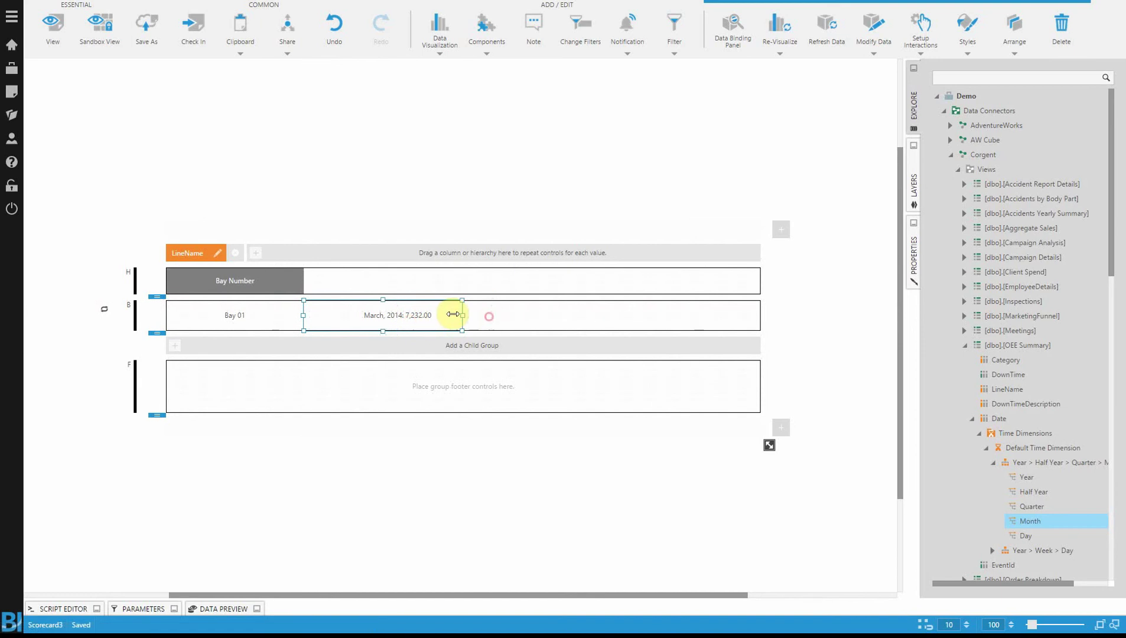
pyautogui.moveTo(453, 314); pyautogui.dragTo(443, 313)
pyautogui.click(791, 27)
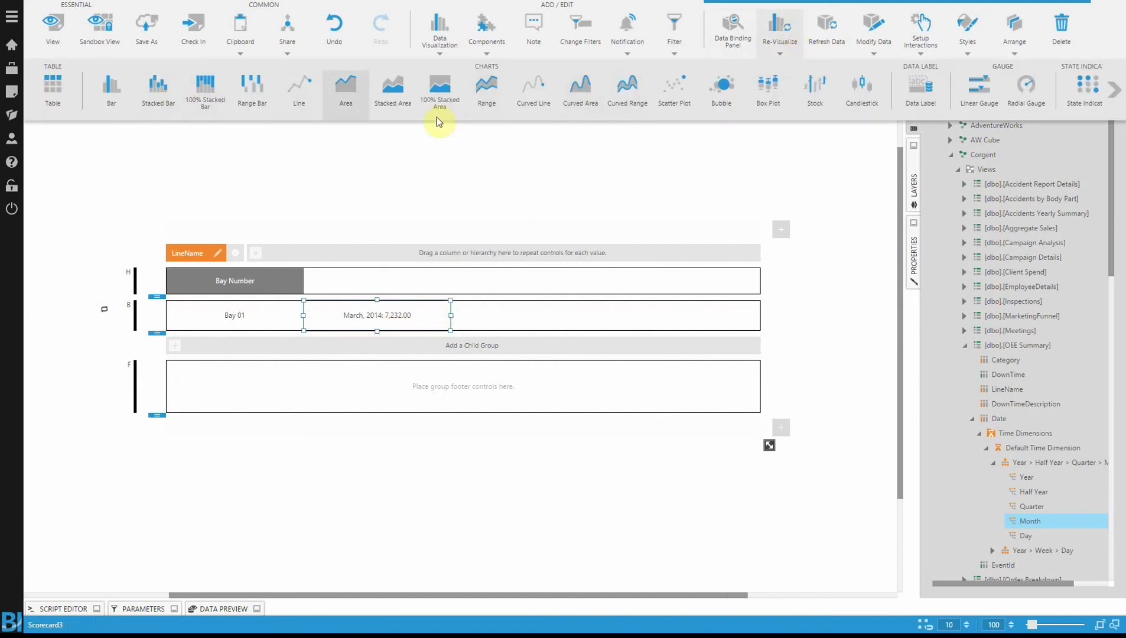
pyautogui.click(347, 92)
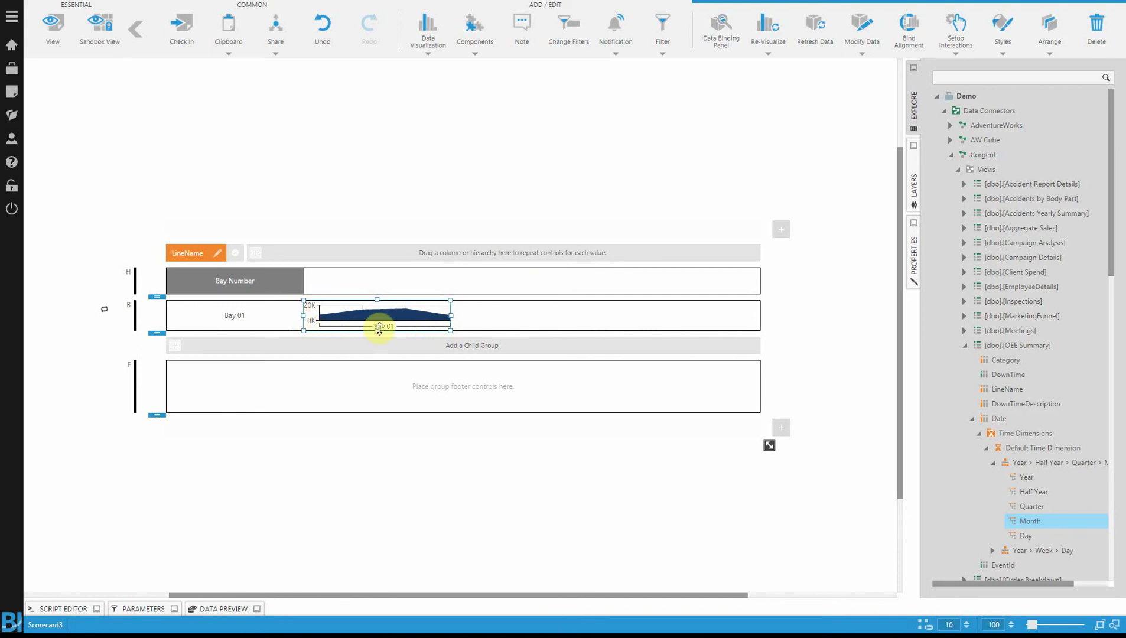
# Step: Uncheck Visible for Bottom Axis 1 and Left Axis 1 on the Bay 01 area chart
pyautogui.click(913, 259)
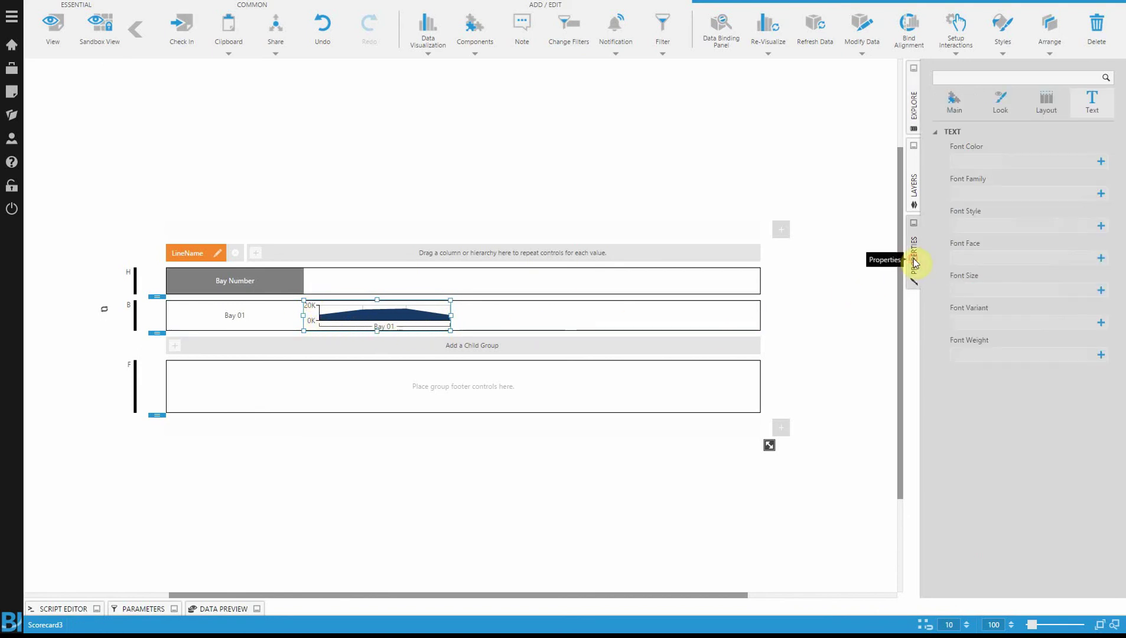
pyautogui.click(1002, 99)
pyautogui.click(954, 98)
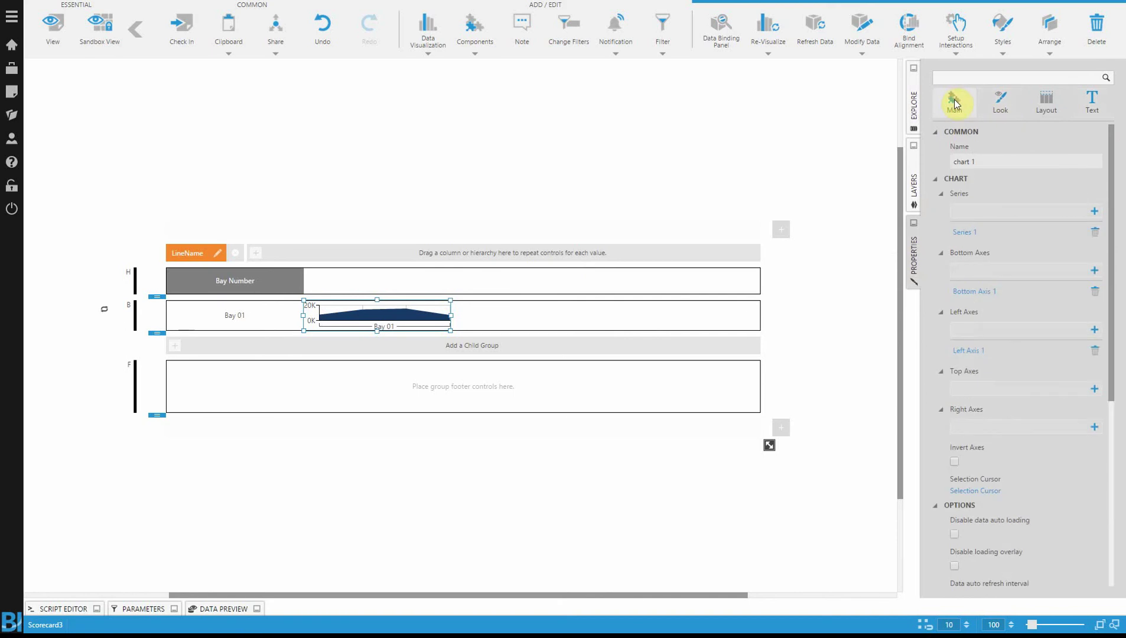
pyautogui.click(973, 293)
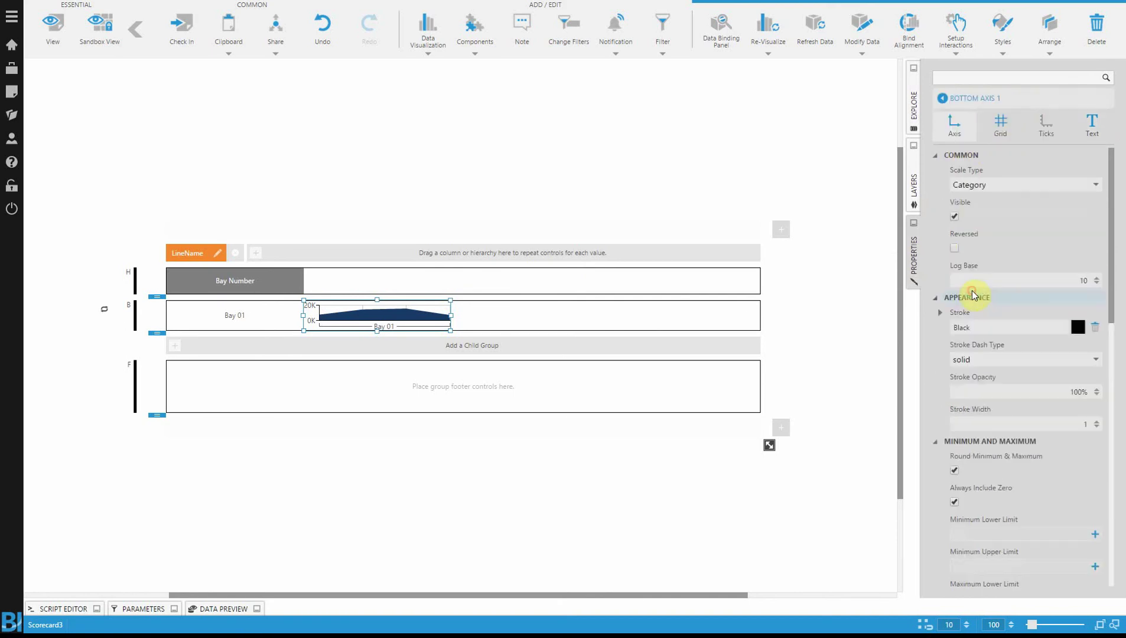
pyautogui.click(954, 217)
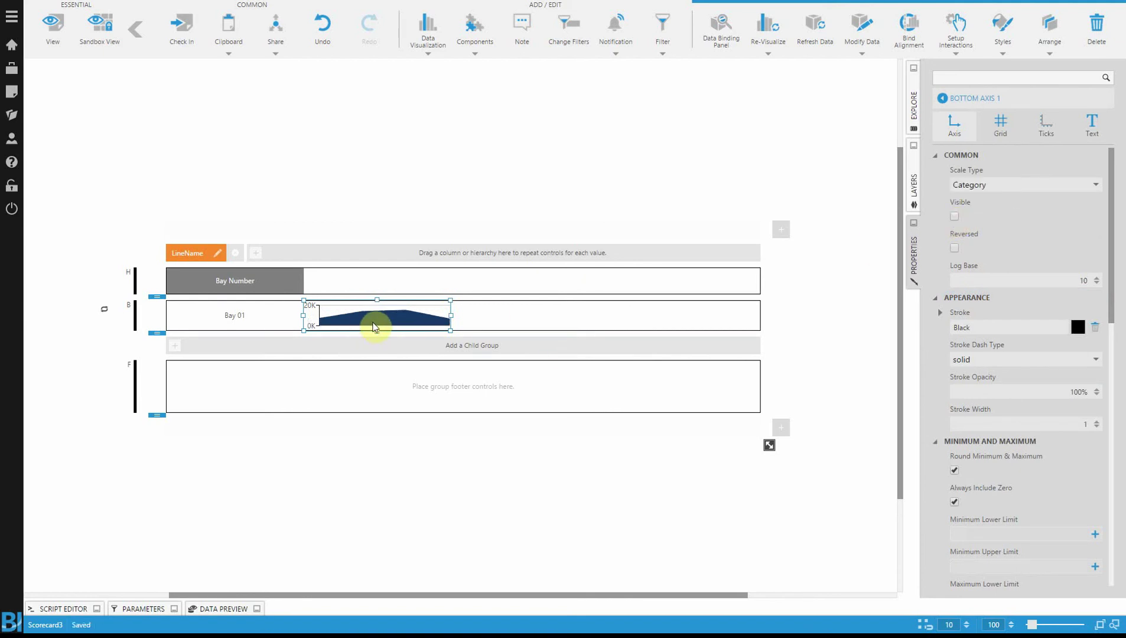
pyautogui.click(965, 99)
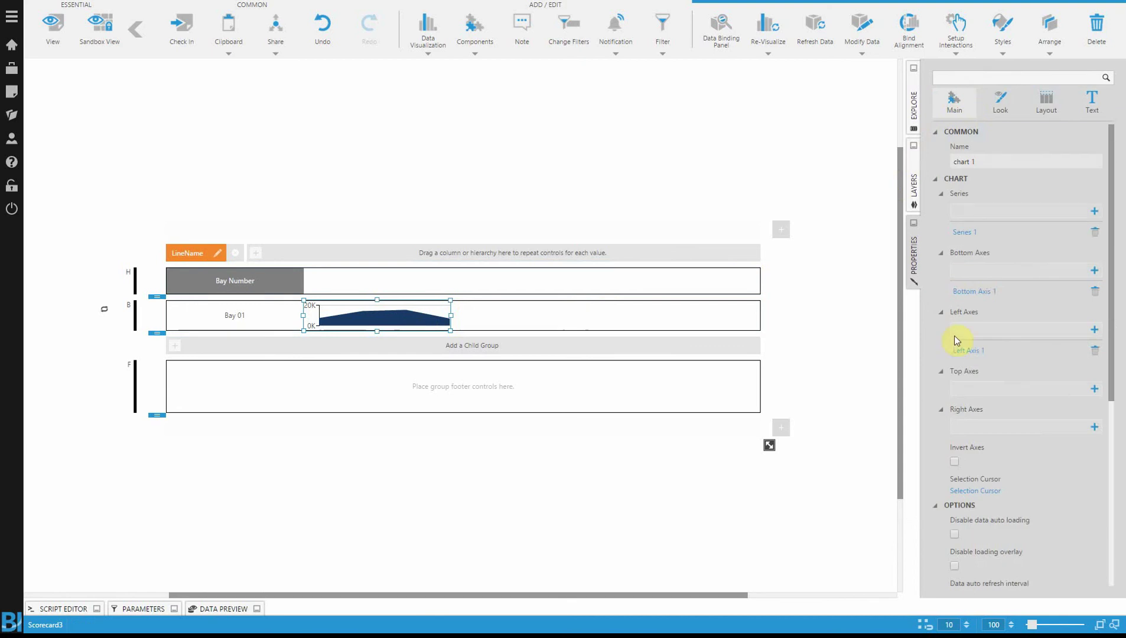
pyautogui.click(971, 346)
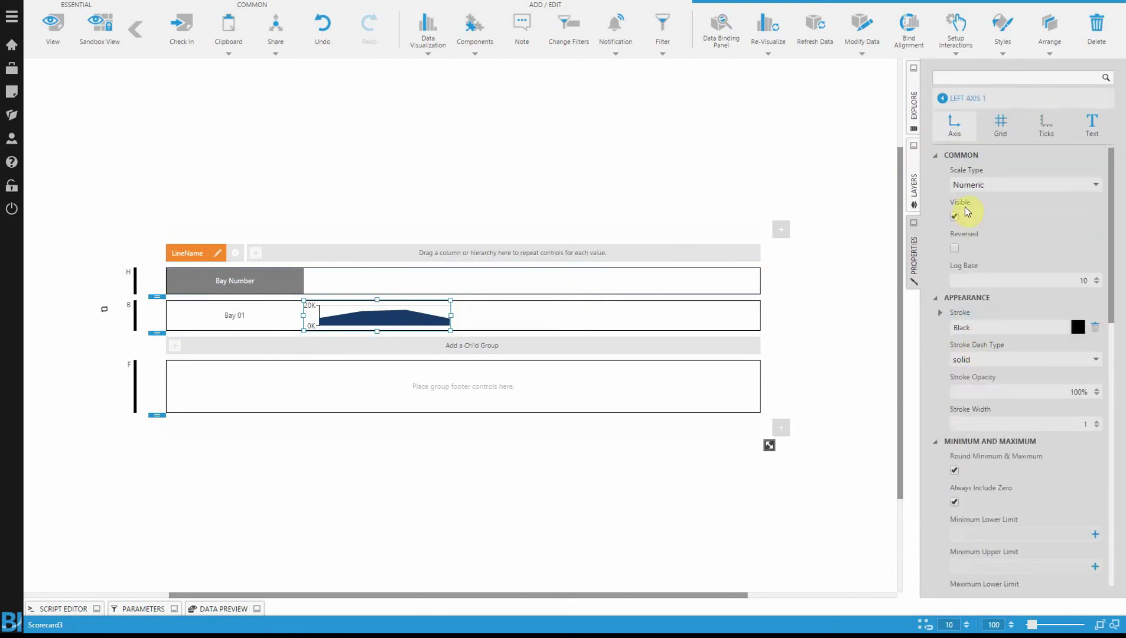
pyautogui.click(954, 216)
# Step: Copy the Bay Number header label and place the duplicate beside it in the header row
pyautogui.click(764, 187)
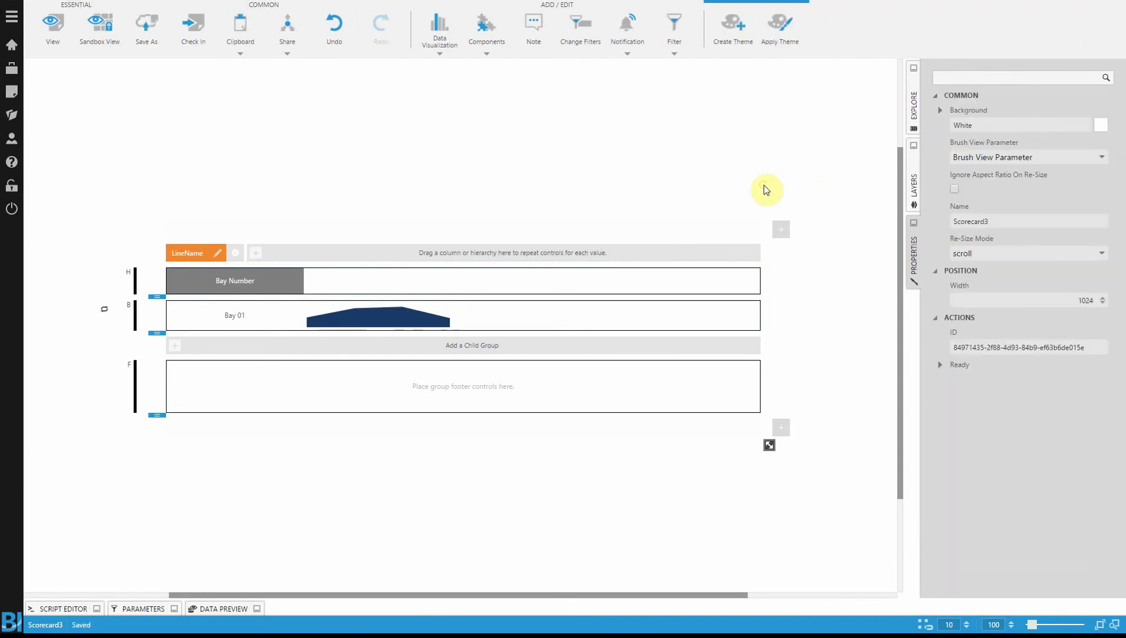
pyautogui.click(261, 286)
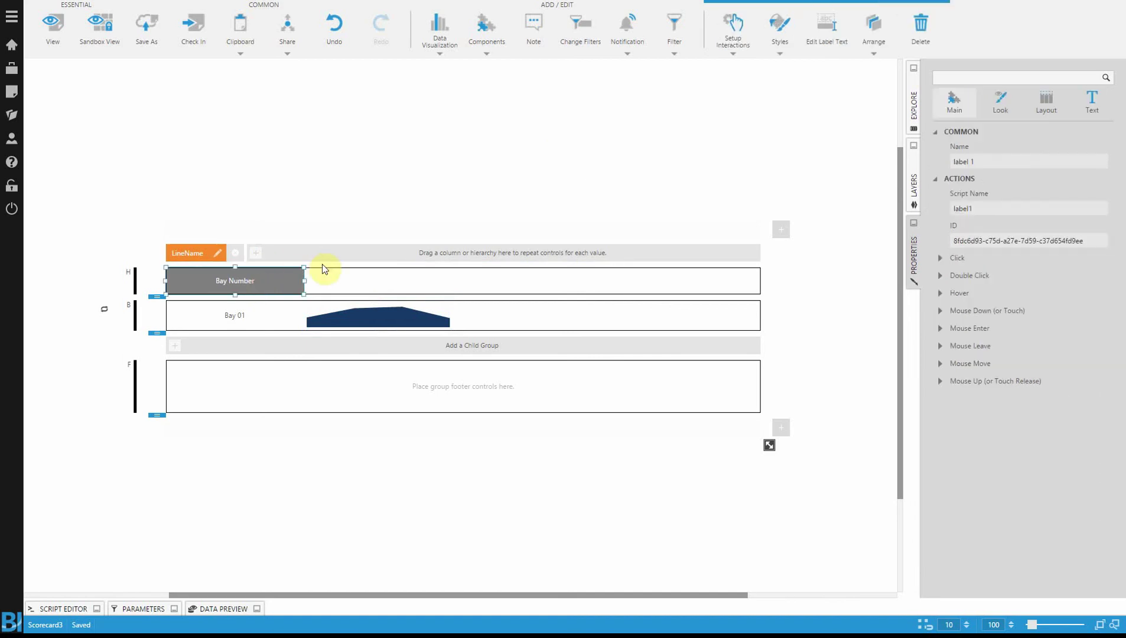
pyautogui.hotkey('ctrl', 'c')
pyautogui.hotkey('ctrl', 'v')
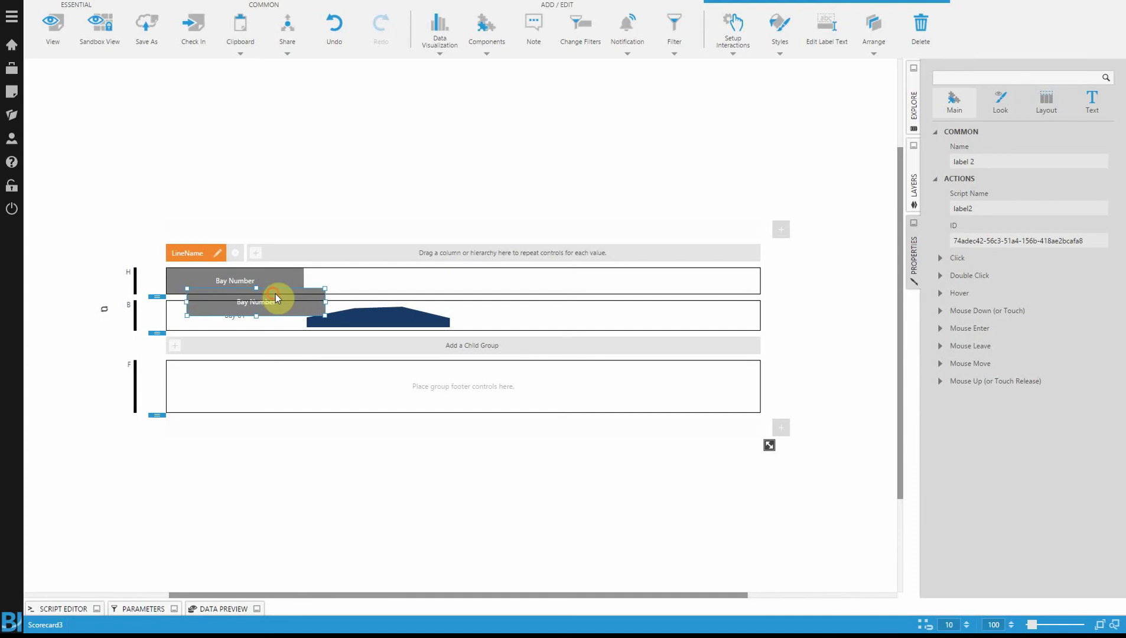
pyautogui.moveTo(275, 293); pyautogui.dragTo(451, 282)
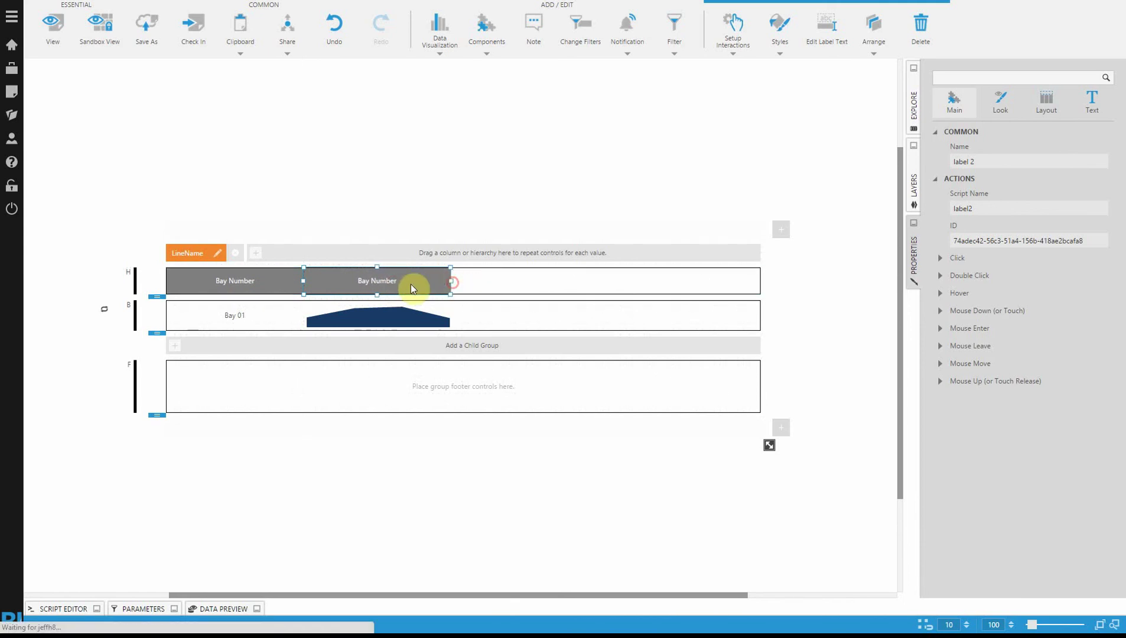
pyautogui.click(479, 188)
pyautogui.click(402, 282)
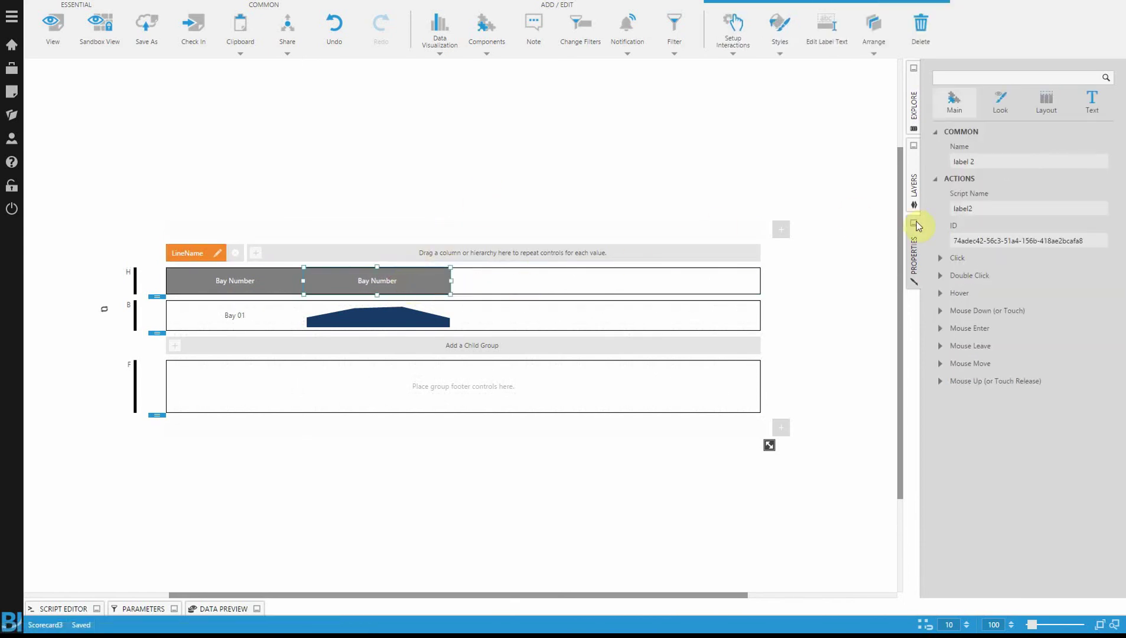
# Step: Change the duplicate label's text to 'Downtime' and switch to View mode
pyautogui.click(1046, 105)
pyautogui.click(1091, 102)
pyautogui.click(1004, 160)
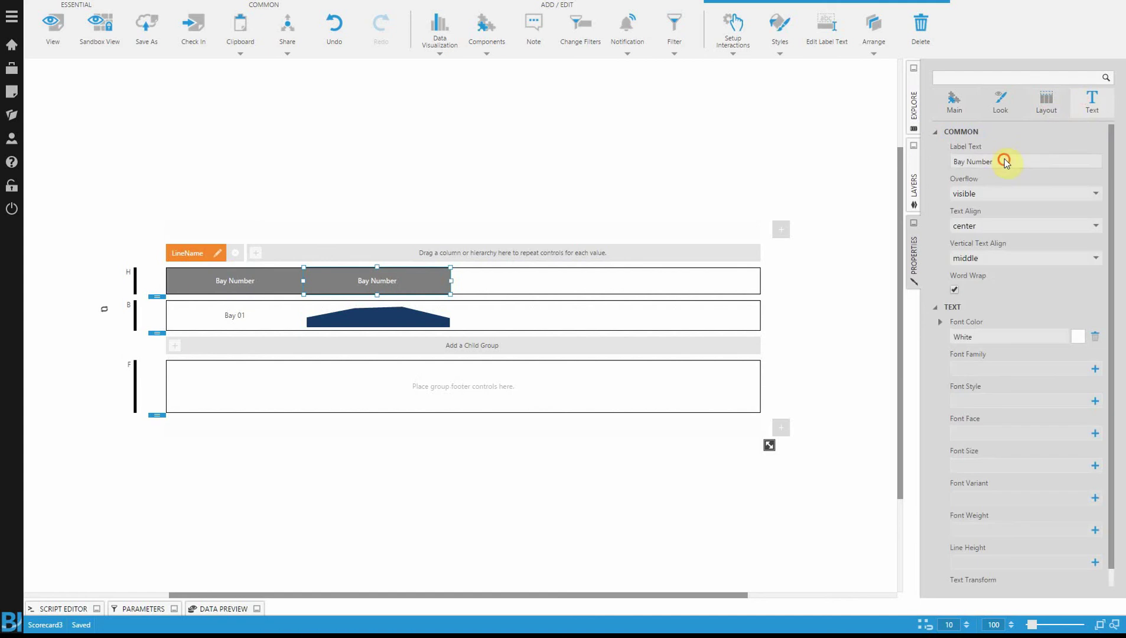
pyautogui.write('Downtime')
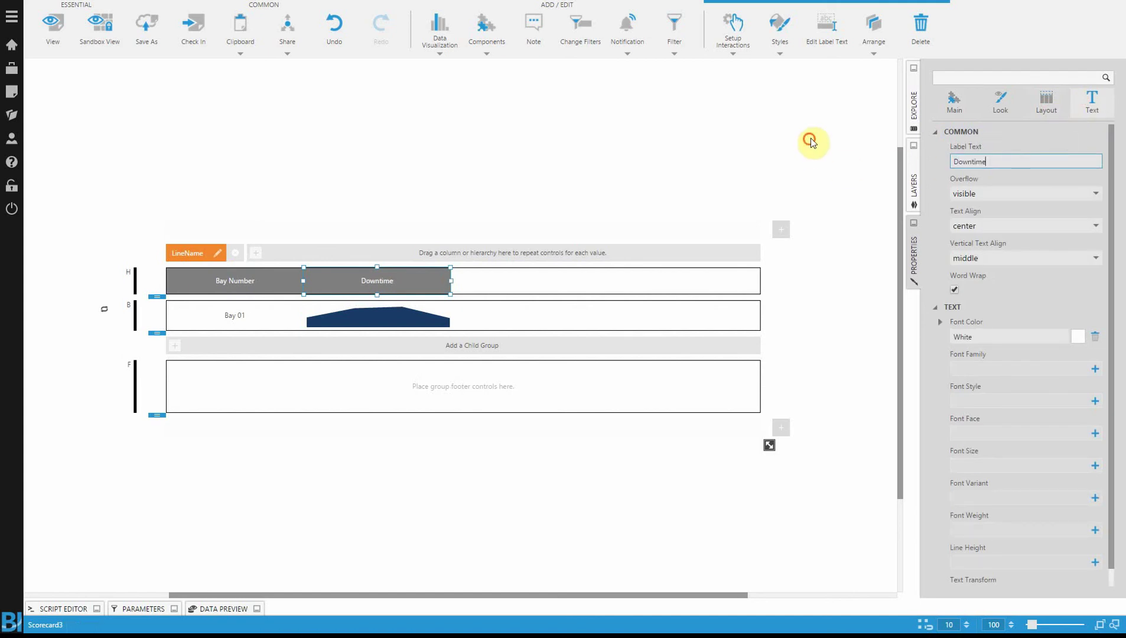
pyautogui.click(719, 126)
pyautogui.click(51, 38)
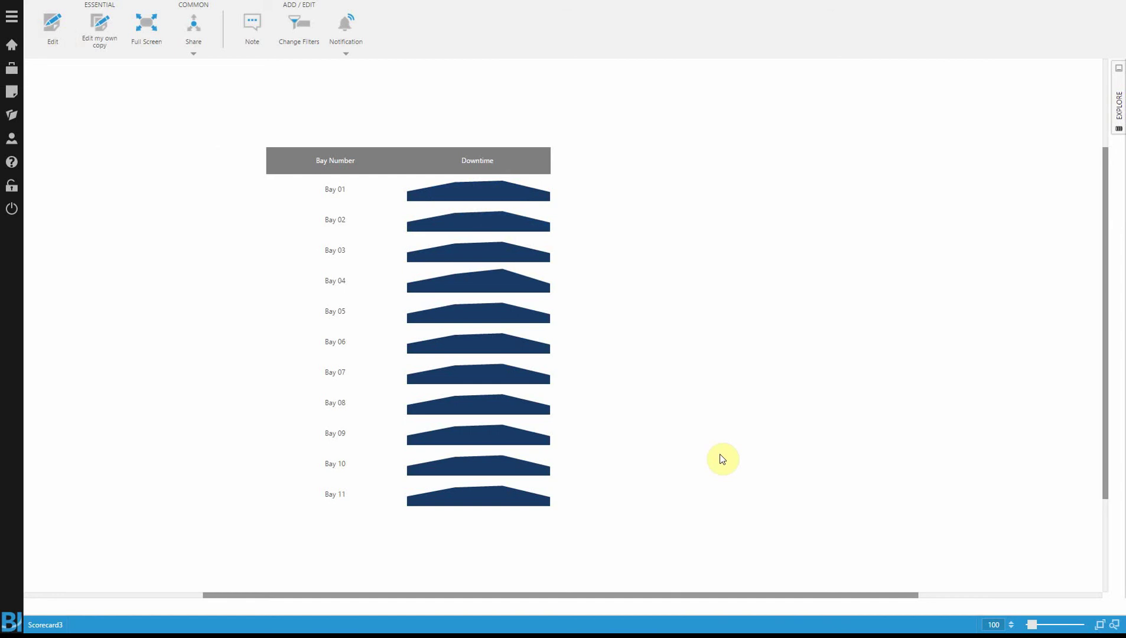
# Step: Switch Scorecard3 from View back to Edit mode
pyautogui.click(51, 37)
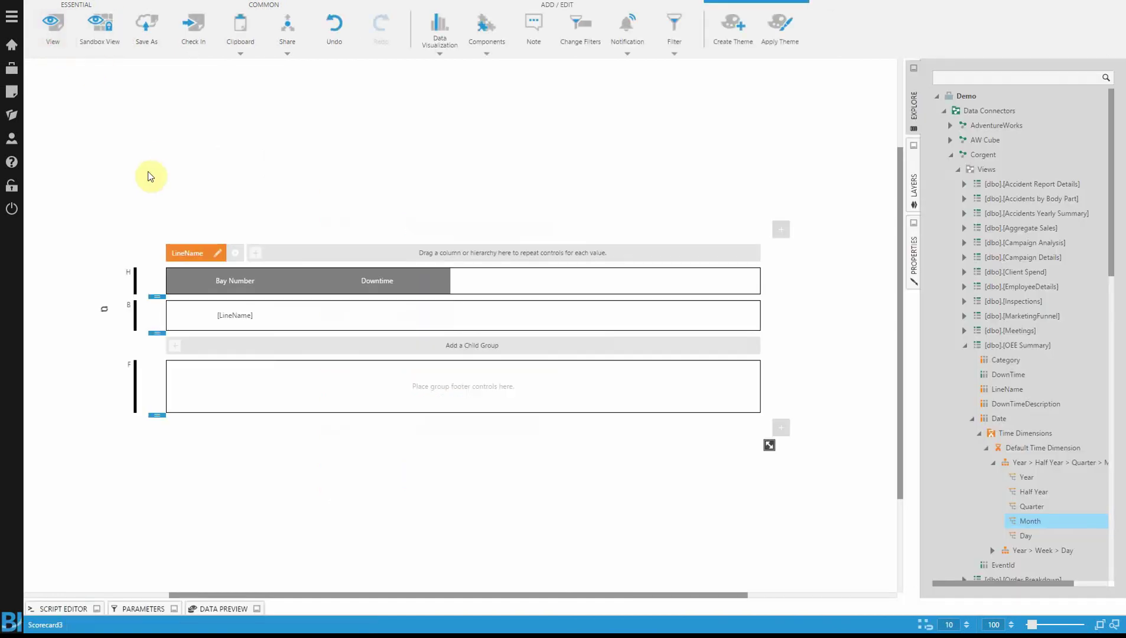